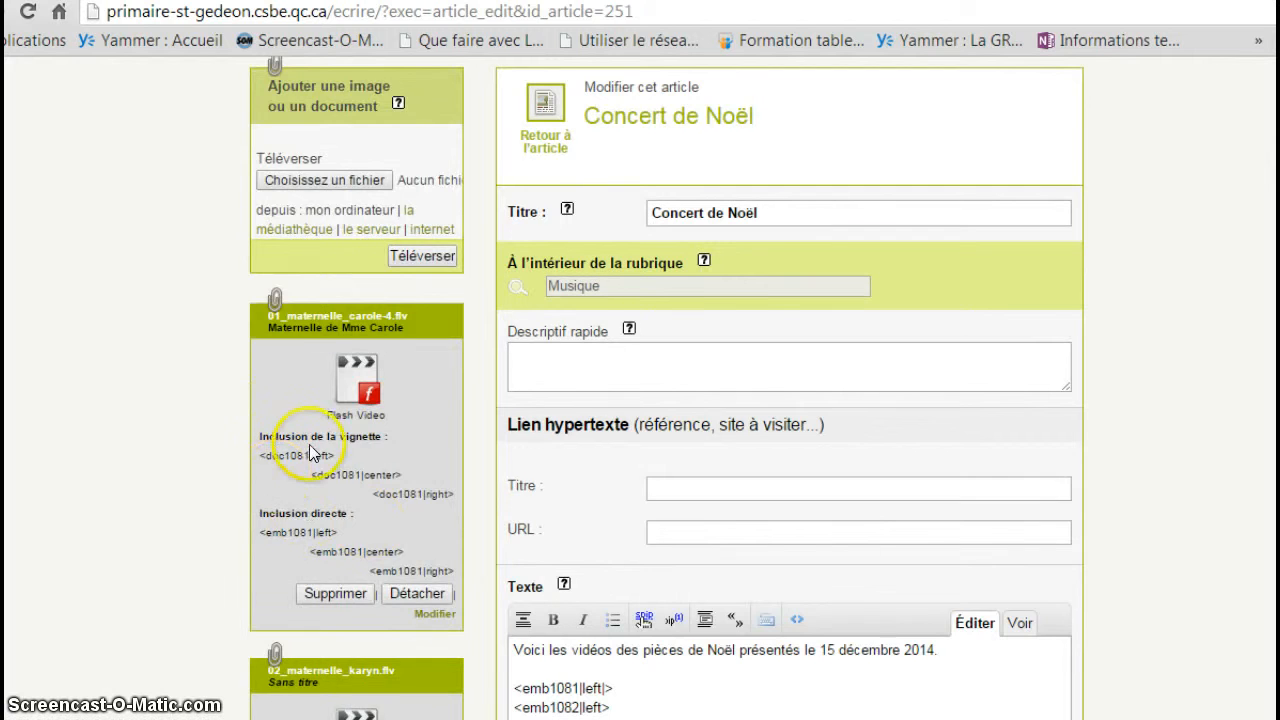
Step: Remove the extra vertical bar from the first embed code in the article text, making it <emb1081|left>, and save the article
{"action": "scroll", "coordinate": [290, 455], "scroll_direction": "down", "scroll_amount": 1}
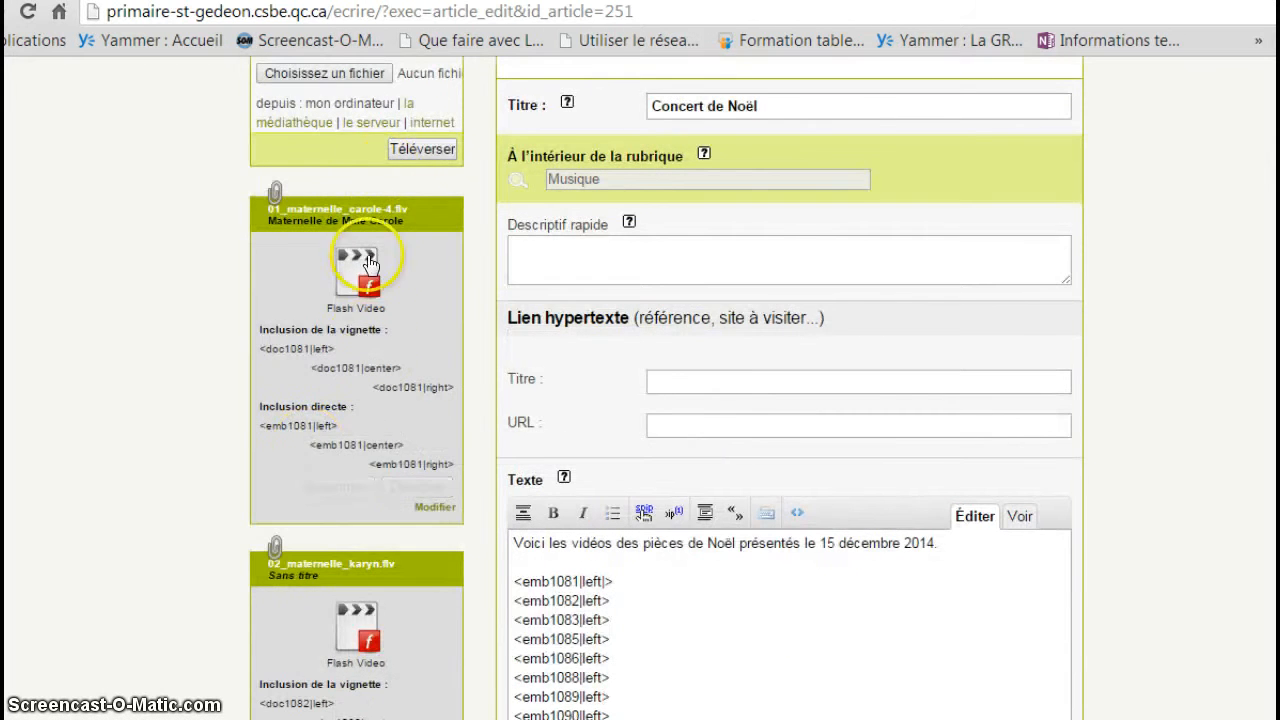
{"action": "scroll", "coordinate": [354, 428], "scroll_direction": "down", "scroll_amount": 1}
{"action": "scroll", "coordinate": [344, 435], "scroll_direction": "up", "scroll_amount": 4}
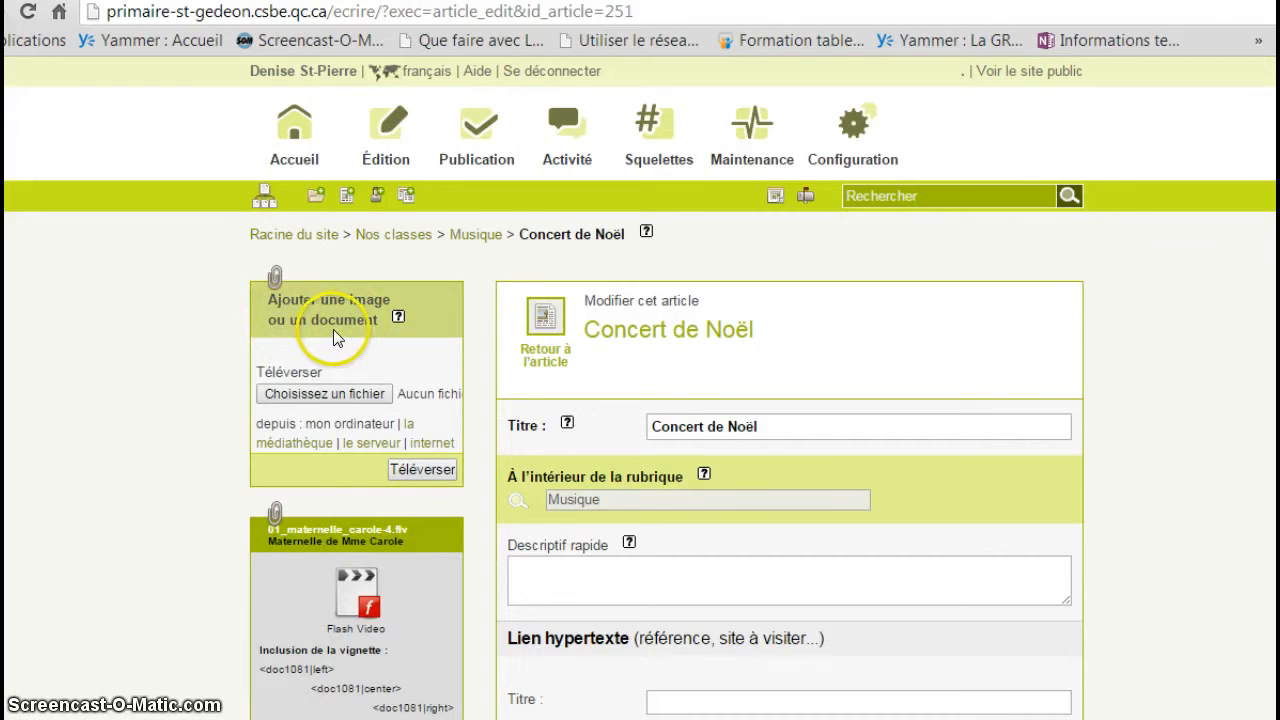
{"action": "scroll", "coordinate": [826, 589], "scroll_direction": "down", "scroll_amount": 4}
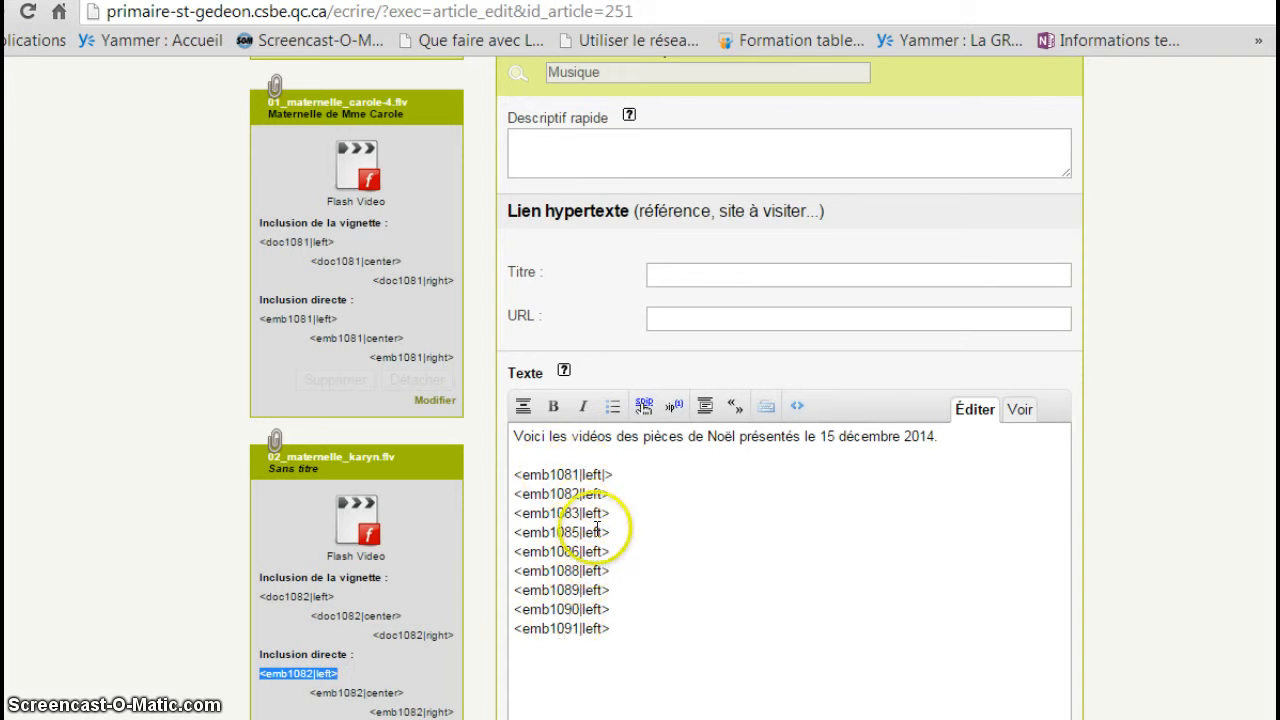
{"action": "left_click", "coordinate": [609, 472]}
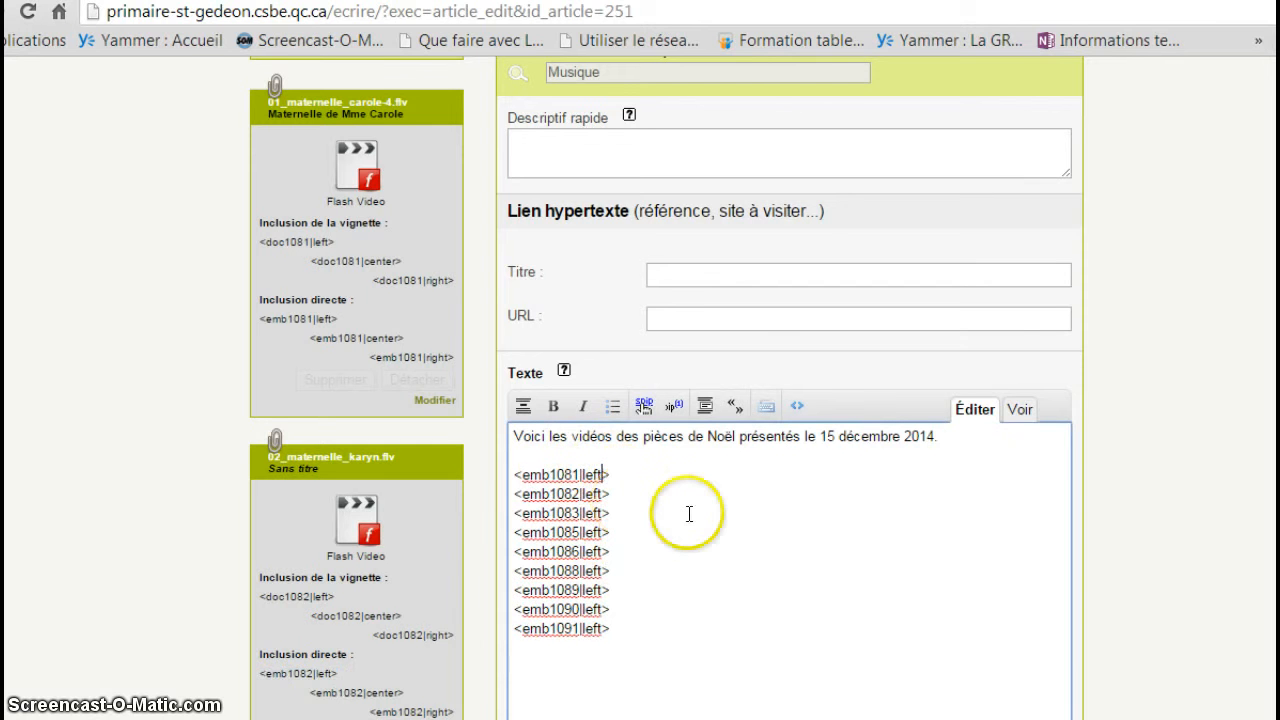
{"action": "scroll", "coordinate": [550, 420], "scroll_direction": "down", "scroll_amount": 5}
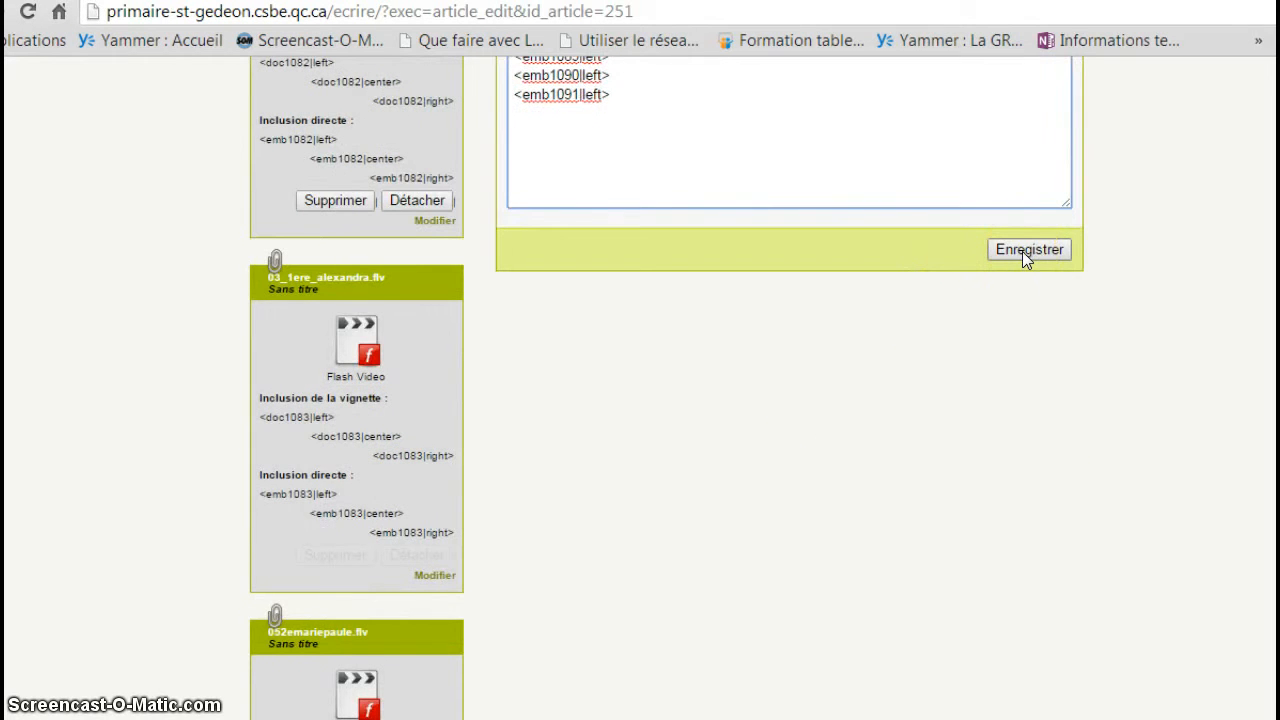
{"action": "left_click", "coordinate": [1022, 251]}
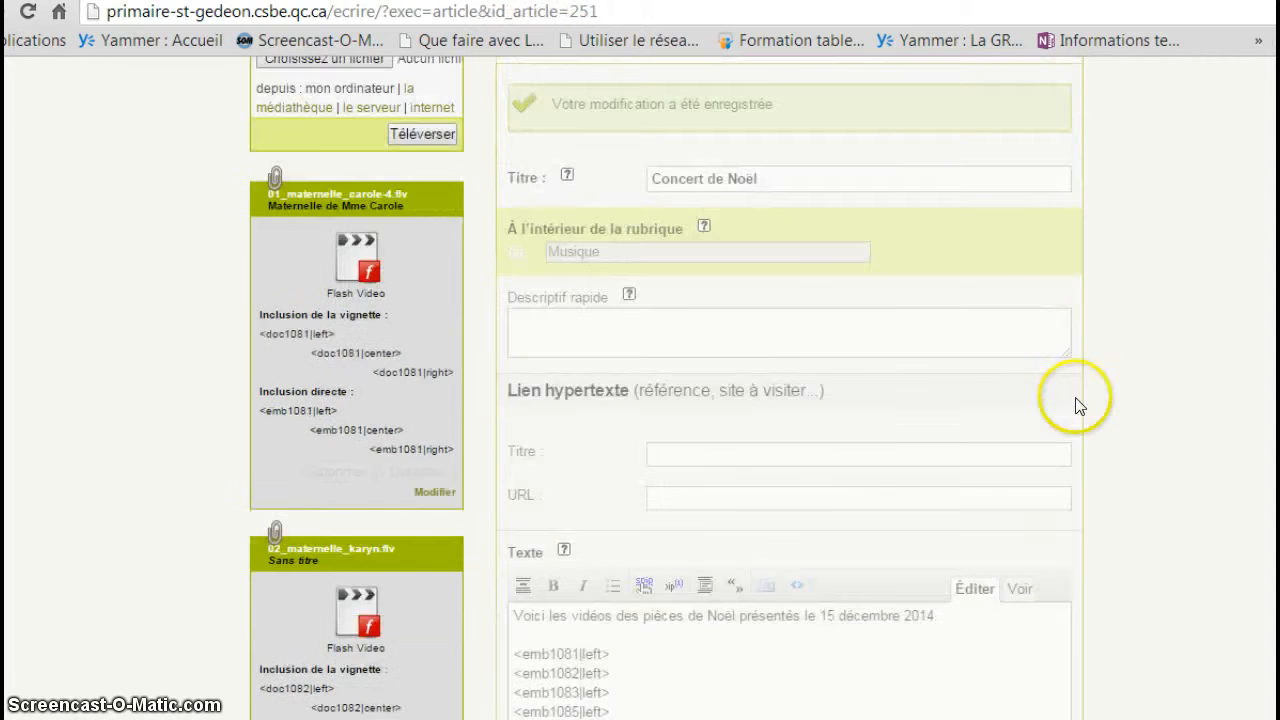
Step: Check the embedded videos on the saved article page and reopen the article for editing
{"action": "scroll", "coordinate": [1120, 405], "scroll_direction": "down", "scroll_amount": 2}
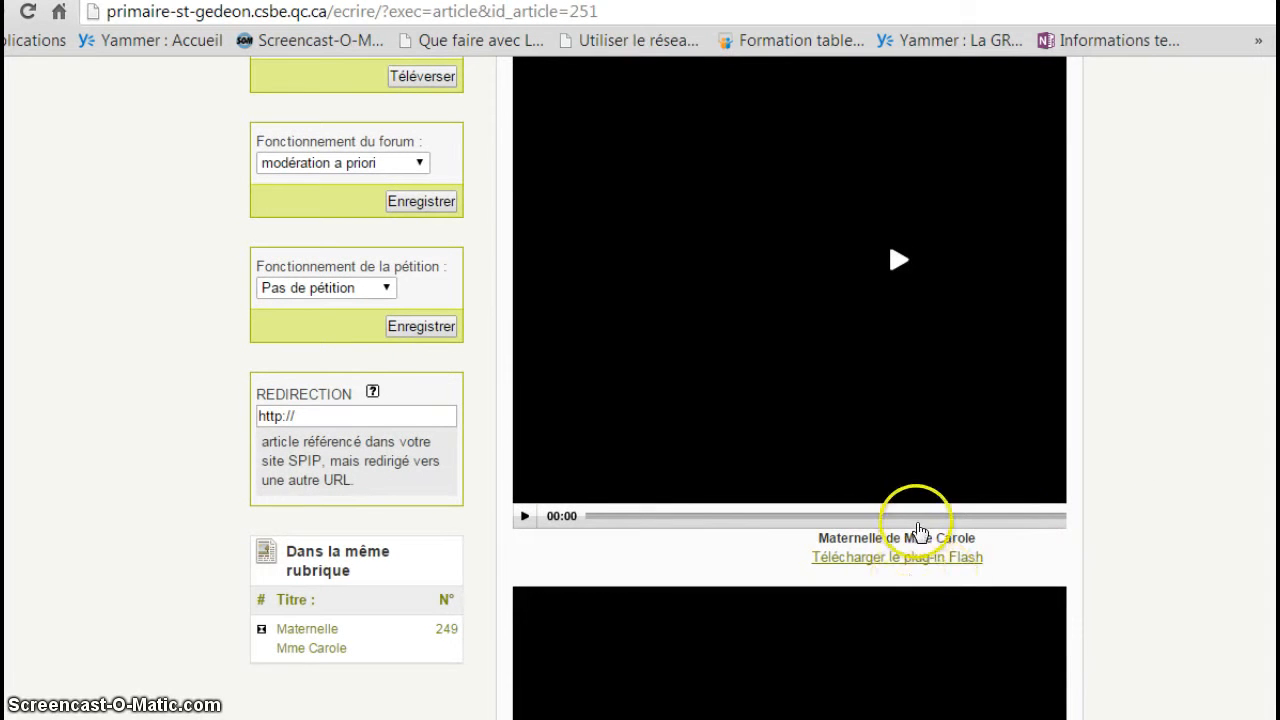
{"action": "scroll", "coordinate": [1192, 481], "scroll_direction": "down", "scroll_amount": 8}
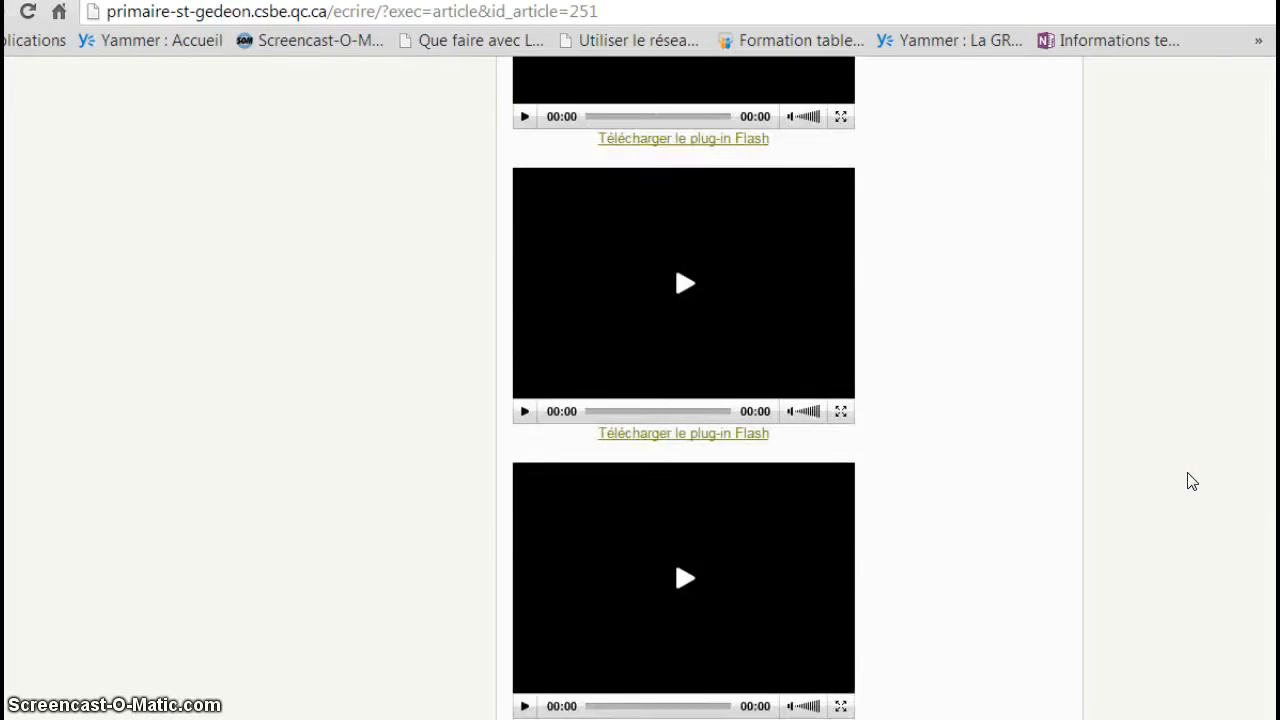
{"action": "scroll", "coordinate": [1192, 481], "scroll_direction": "up", "scroll_amount": 8}
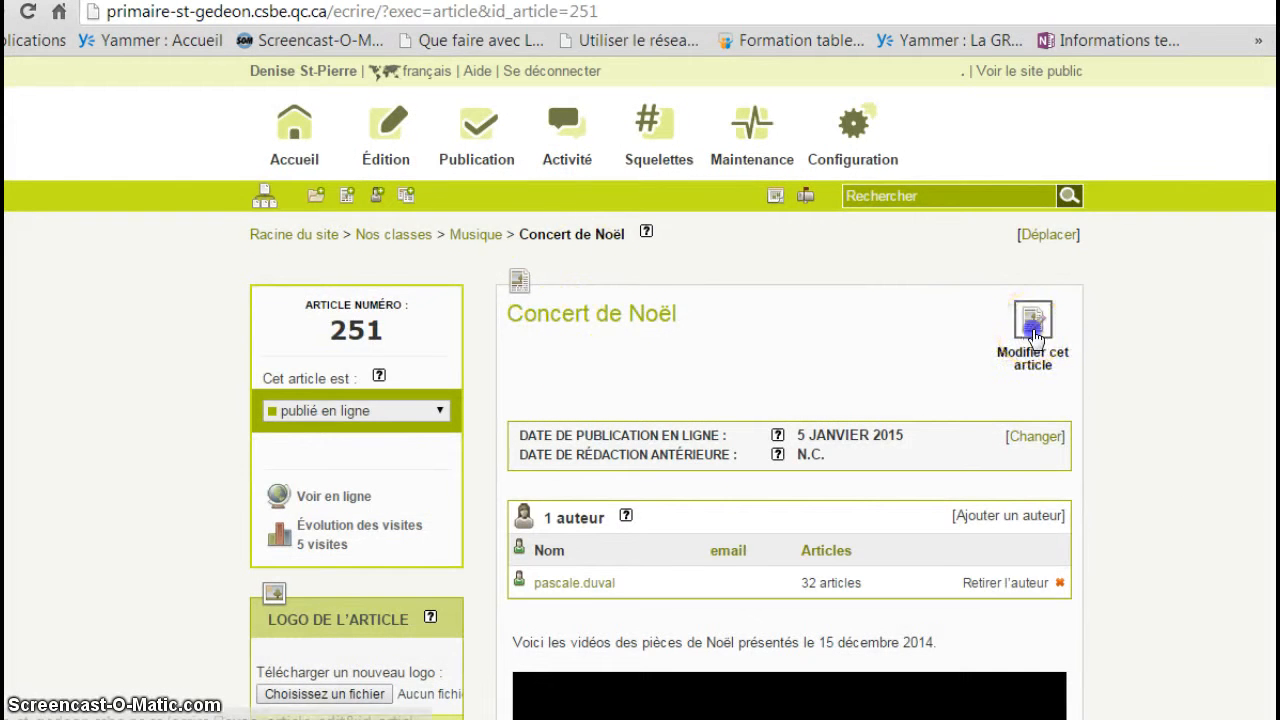
{"action": "left_click", "coordinate": [1033, 320]}
Step: Title the second video document (1082) "Maternelle de Mme" followed by the teacher's first name, and save its details
{"action": "scroll", "coordinate": [460, 480], "scroll_direction": "down", "scroll_amount": 2}
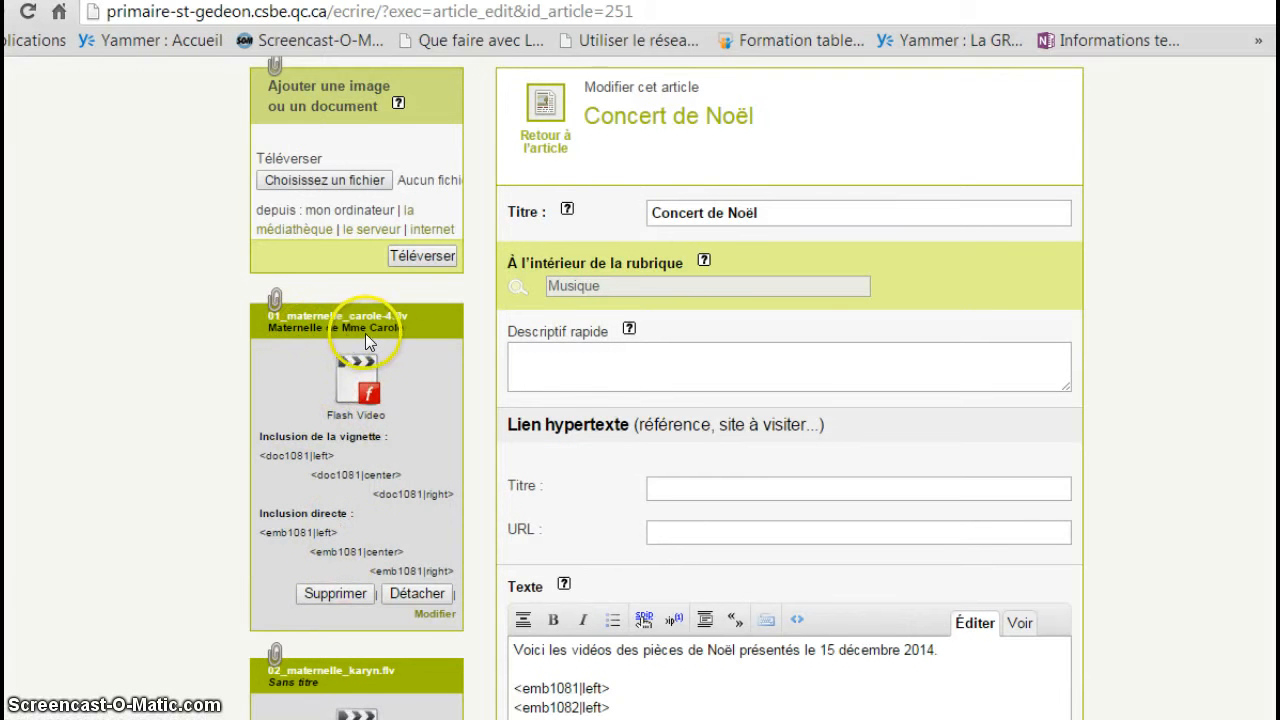
{"action": "scroll", "coordinate": [407, 338], "scroll_direction": "down", "scroll_amount": 1}
{"action": "scroll", "coordinate": [406, 343], "scroll_direction": "down", "scroll_amount": 3}
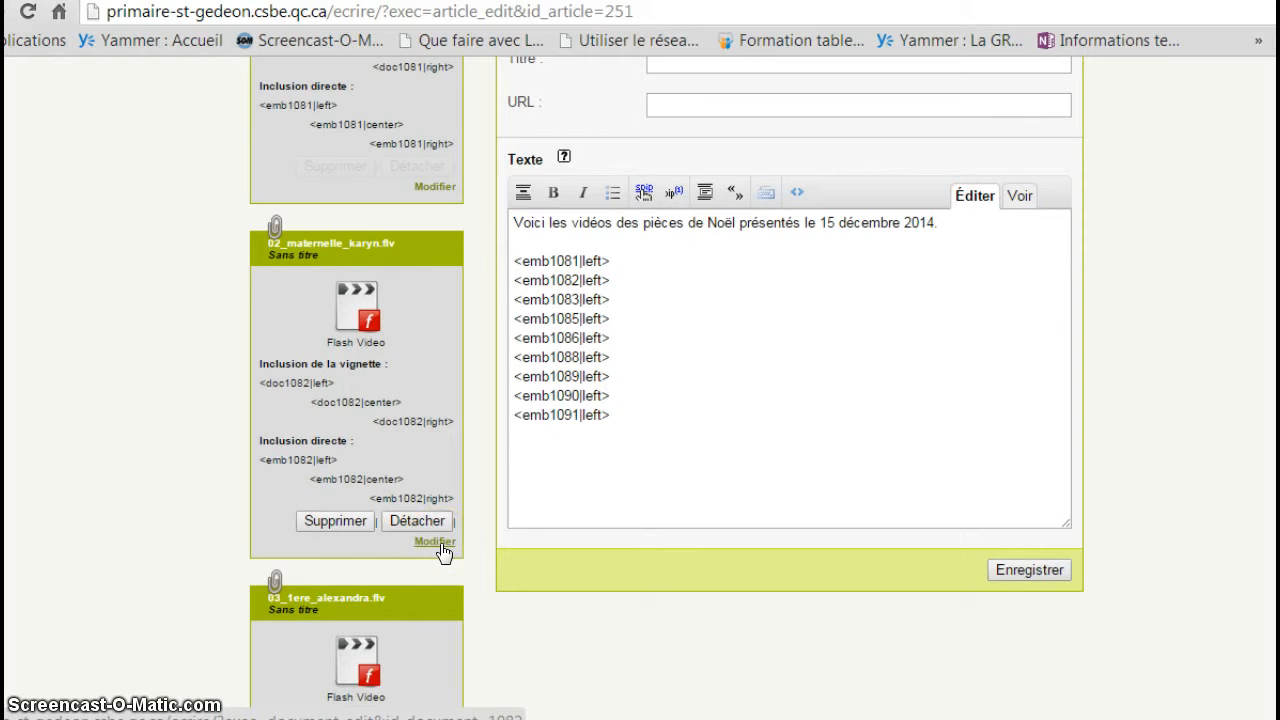
{"action": "left_click", "coordinate": [435, 542]}
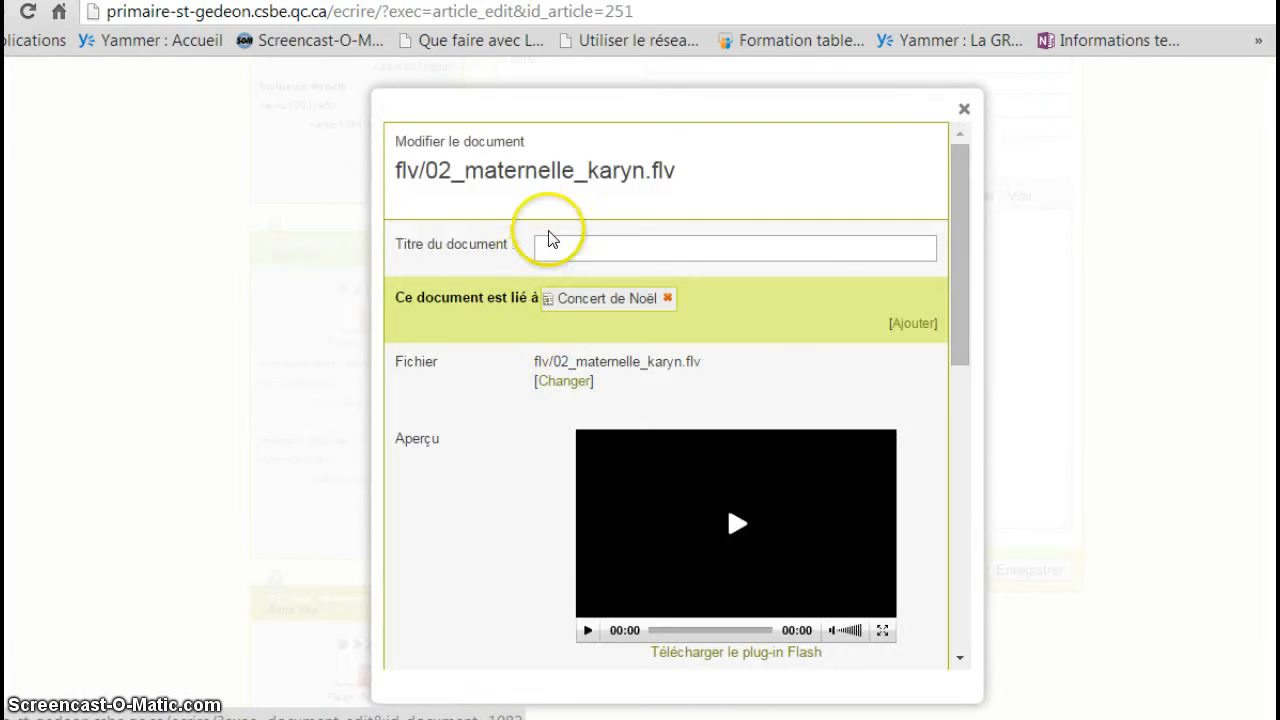
{"action": "left_click", "coordinate": [569, 237]}
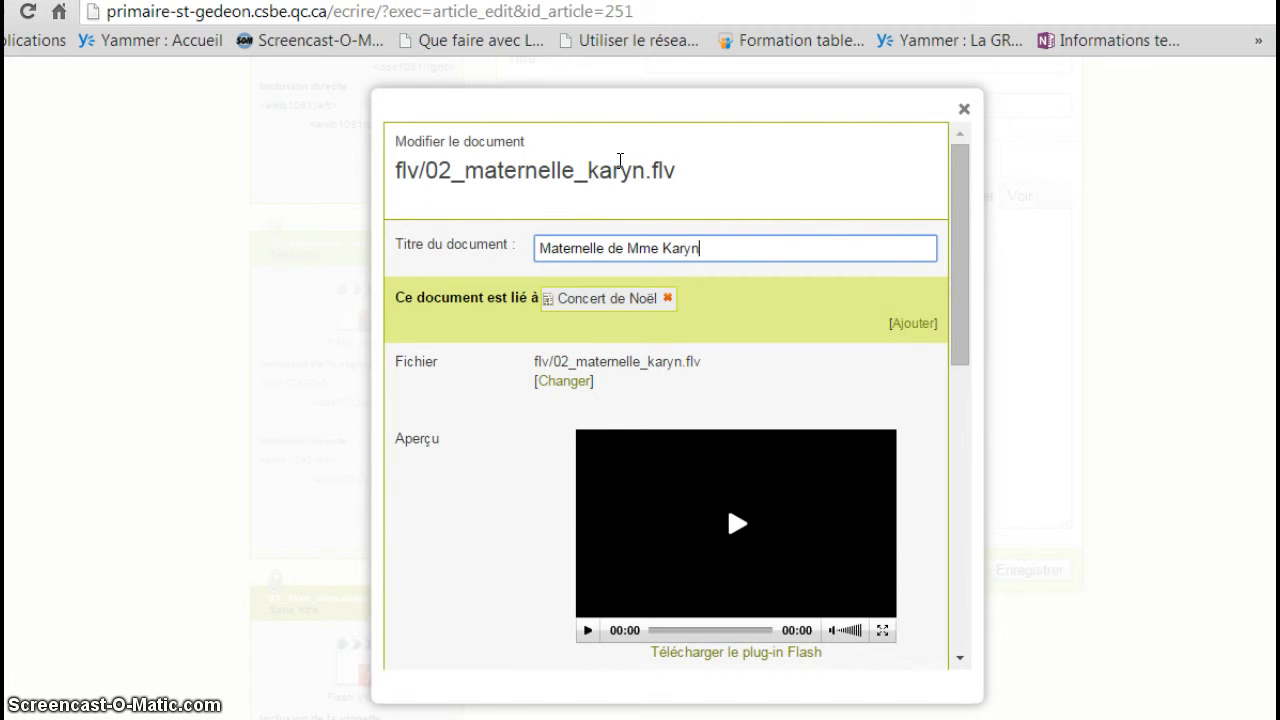
{"action": "scroll", "coordinate": [680, 130], "scroll_direction": "down", "scroll_amount": 1}
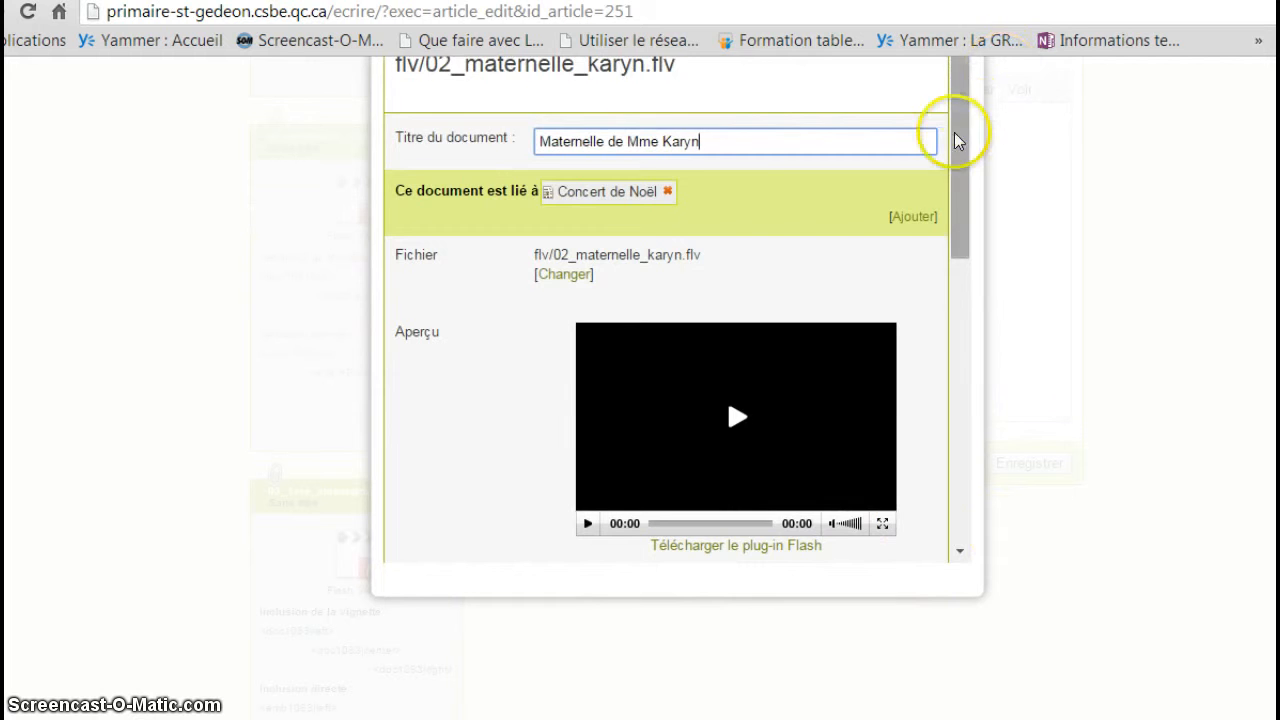
{"action": "left_click_drag", "start_coordinate": [958, 131], "coordinate": [941, 467]}
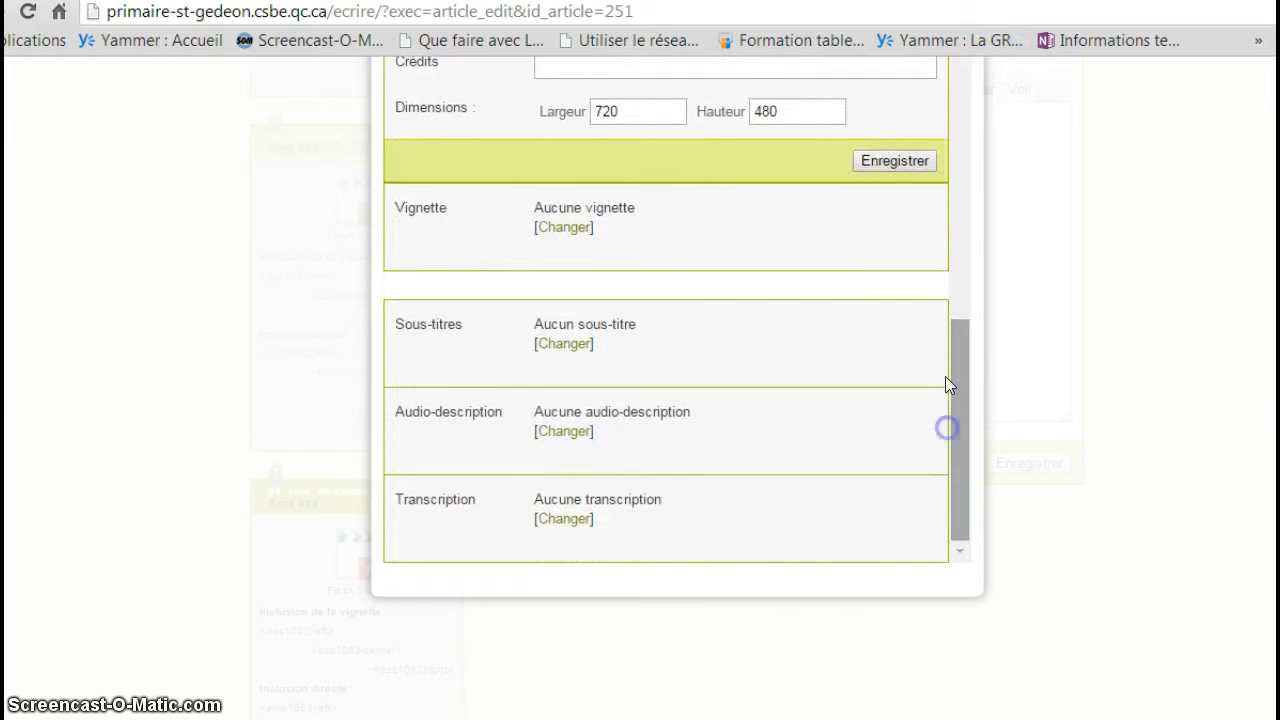
{"action": "left_click", "coordinate": [906, 160]}
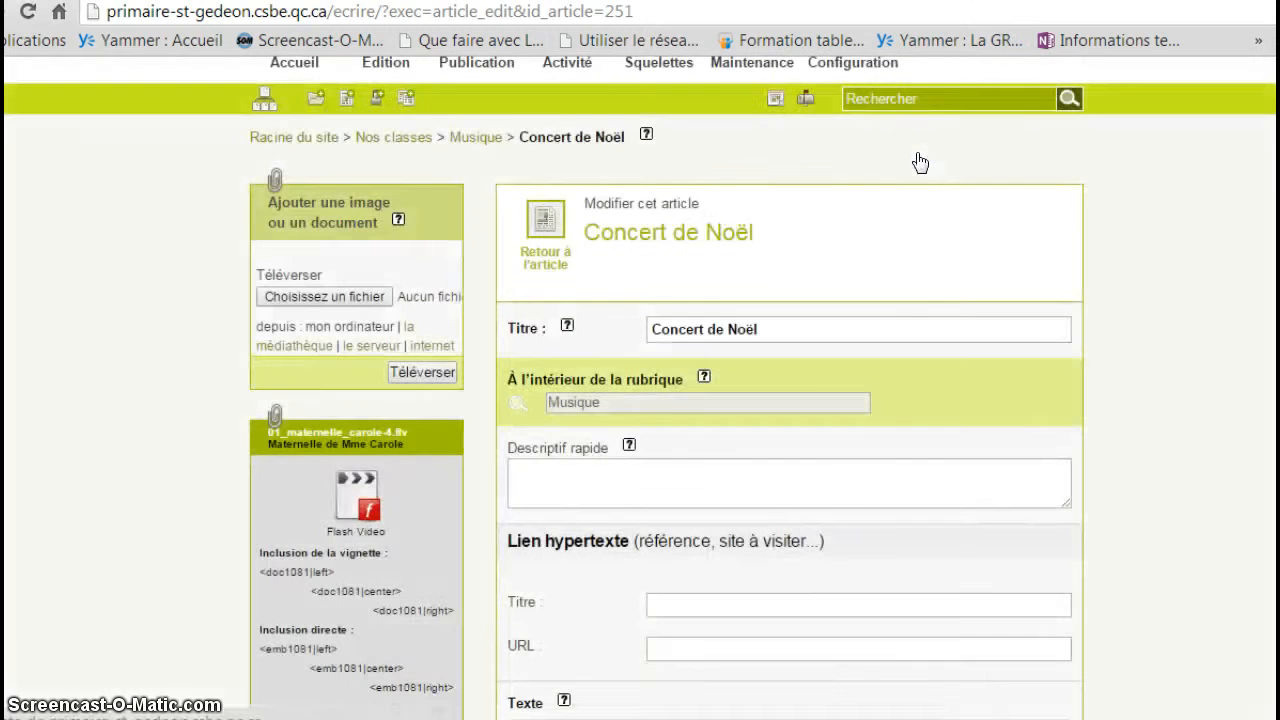
Step: Review the first video document's details down to its dimensions and save them unchanged
{"action": "scroll", "coordinate": [431, 533], "scroll_direction": "down", "scroll_amount": 1}
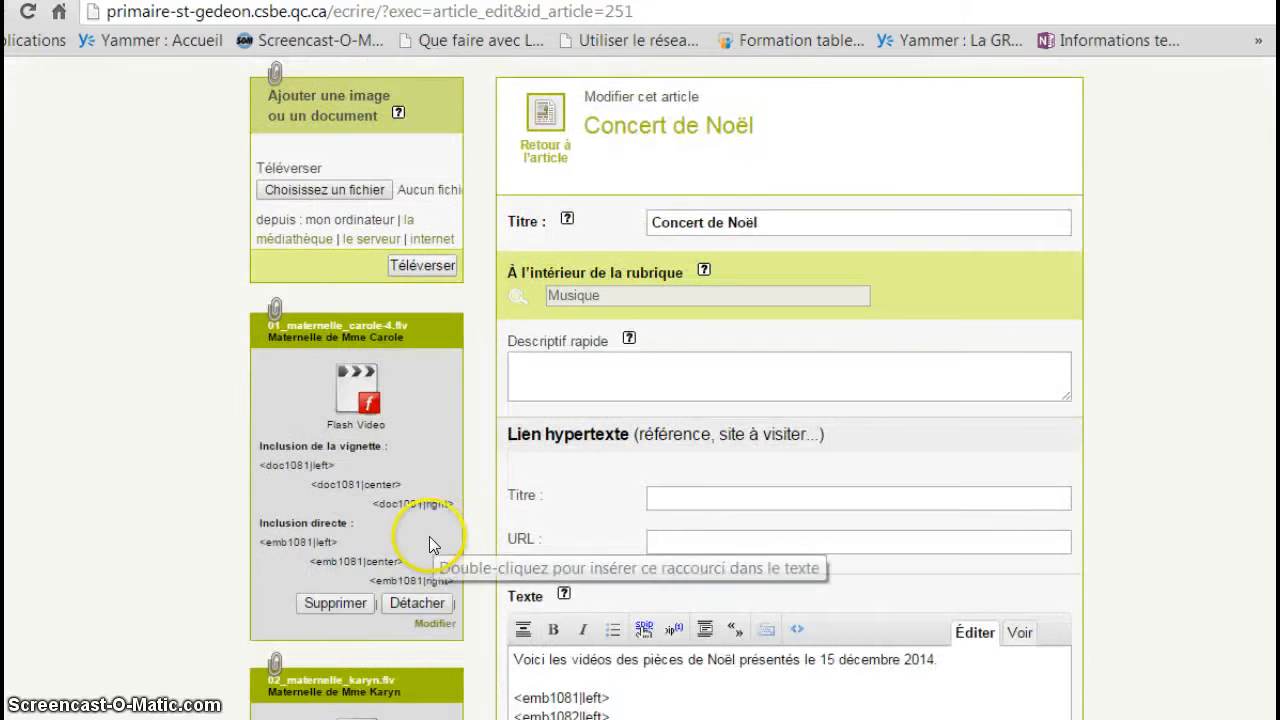
{"action": "left_click", "coordinate": [432, 627]}
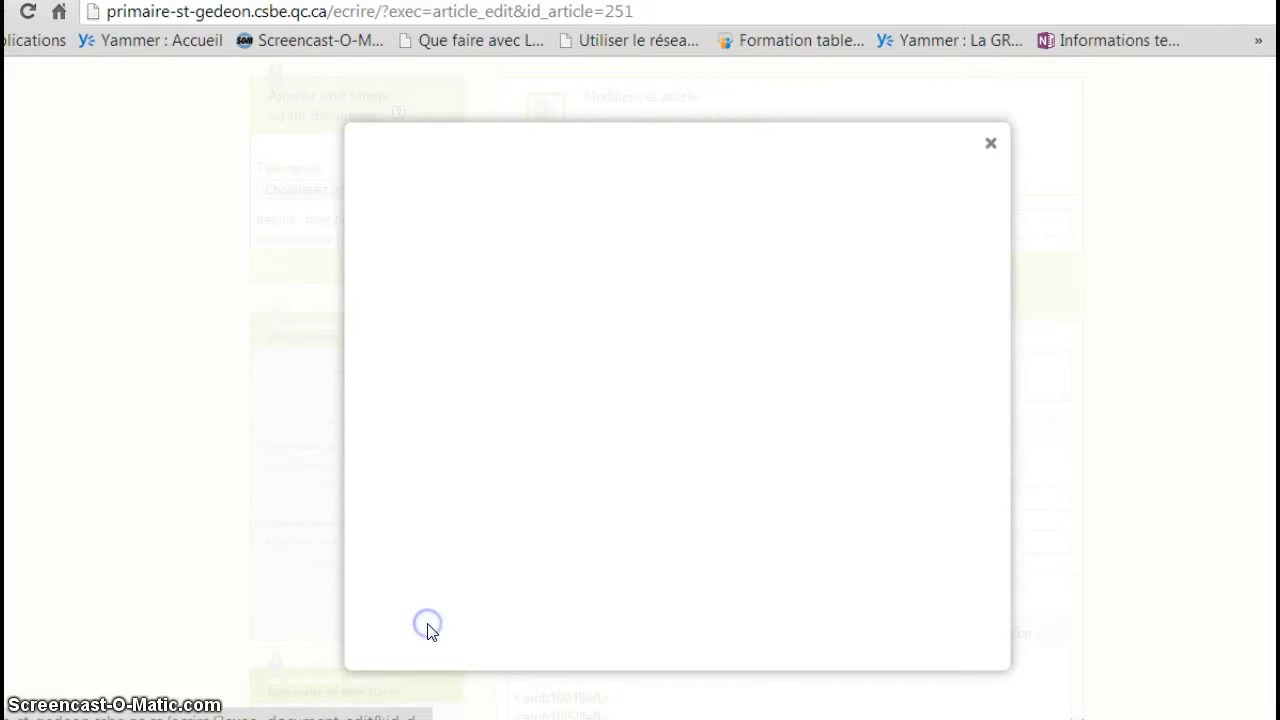
{"action": "scroll", "coordinate": [763, 380], "scroll_direction": "down", "scroll_amount": 4}
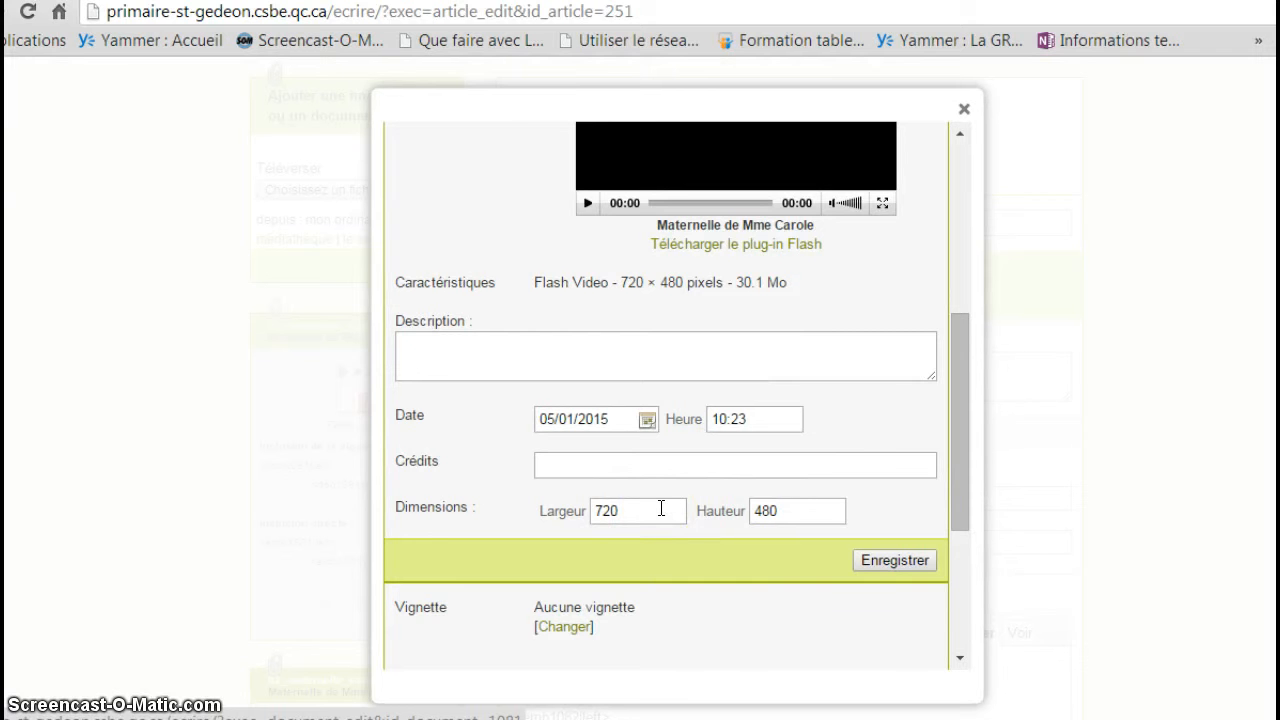
{"action": "left_click", "coordinate": [881, 556]}
Step: Open the third video document (1083) for editing and title it "1re année Mme" followed by the teacher's first name
{"action": "scroll", "coordinate": [314, 563], "scroll_direction": "down", "scroll_amount": 4}
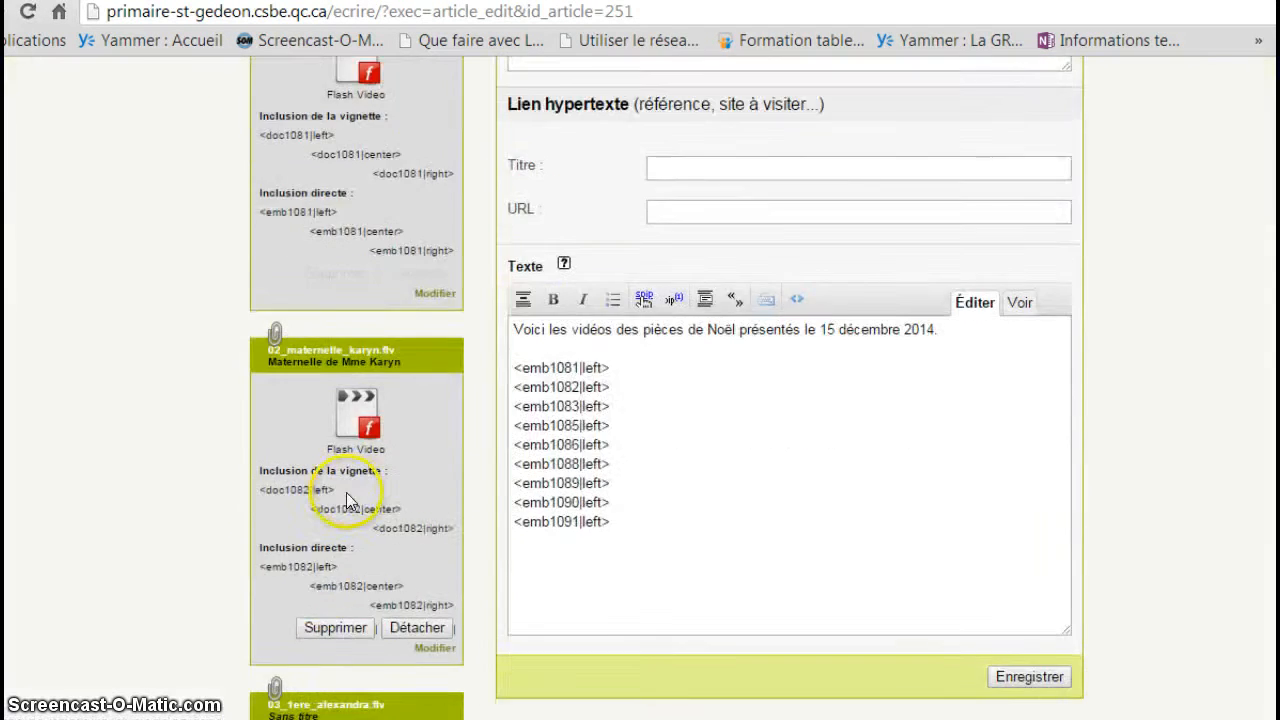
{"action": "scroll", "coordinate": [347, 500], "scroll_direction": "down", "scroll_amount": 4}
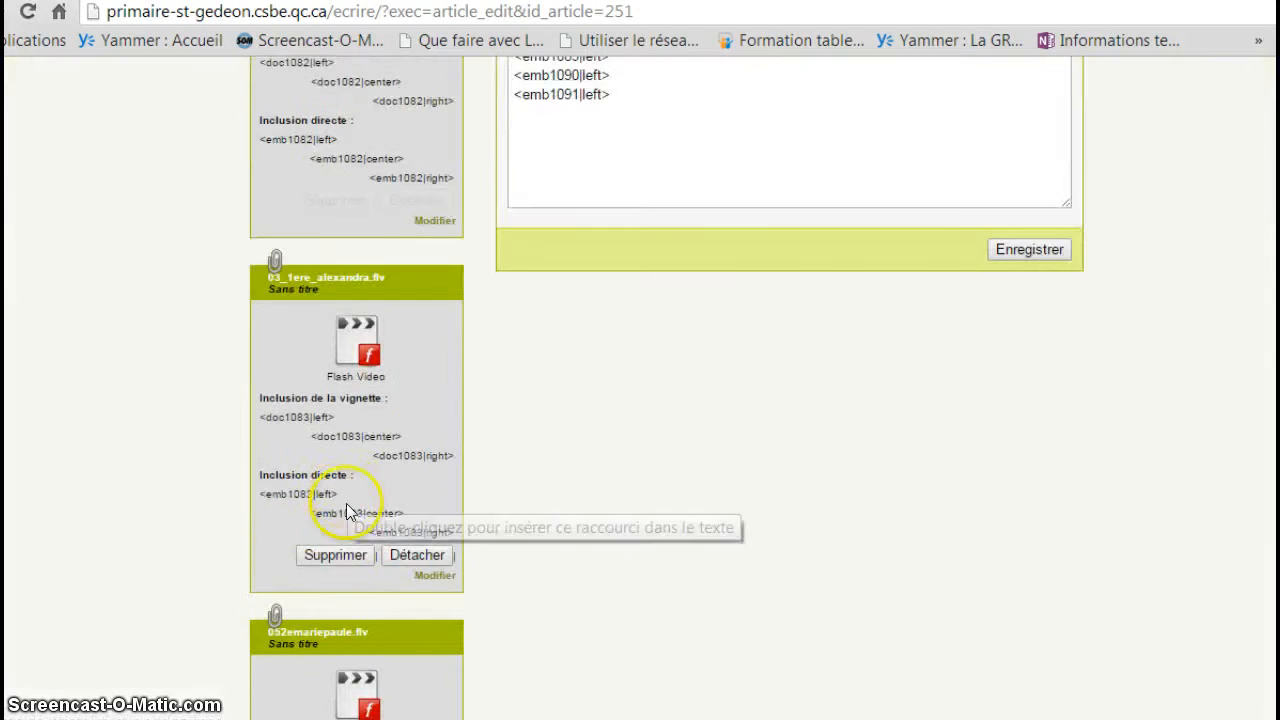
{"action": "left_click", "coordinate": [436, 577]}
{"action": "scroll", "coordinate": [737, 571], "scroll_direction": "down", "scroll_amount": 5}
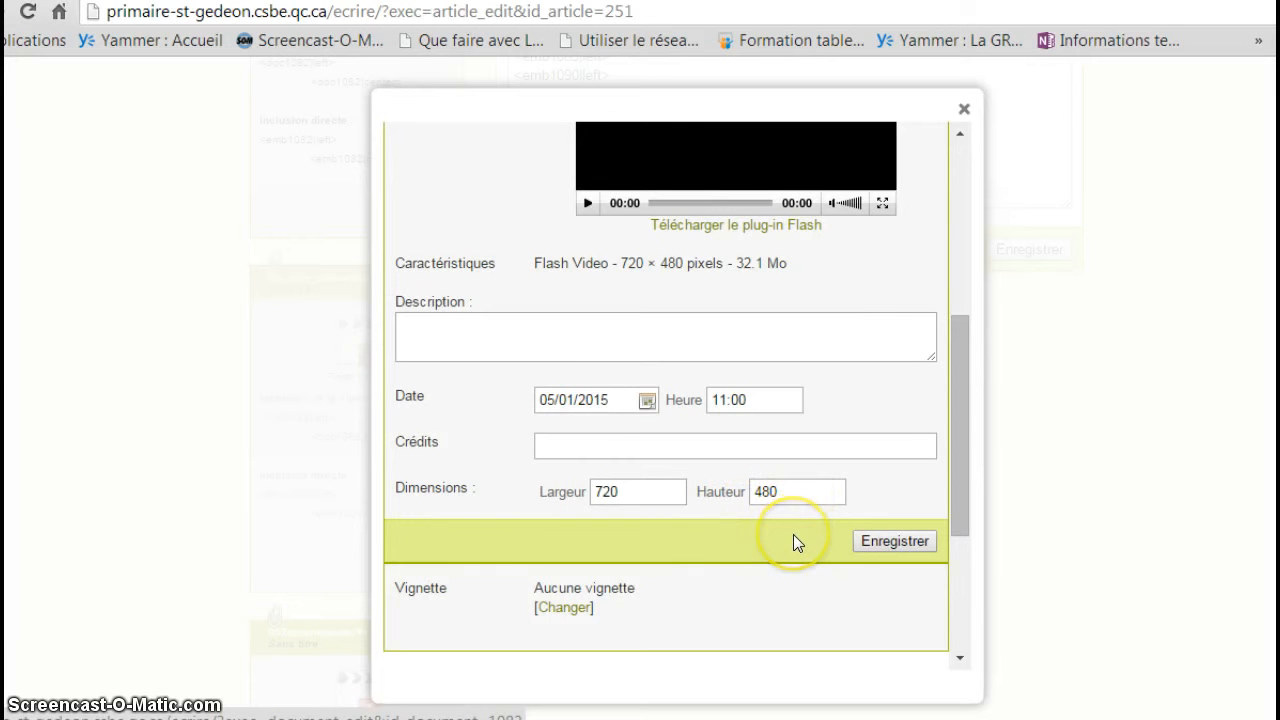
{"action": "scroll", "coordinate": [794, 535], "scroll_direction": "up", "scroll_amount": 2}
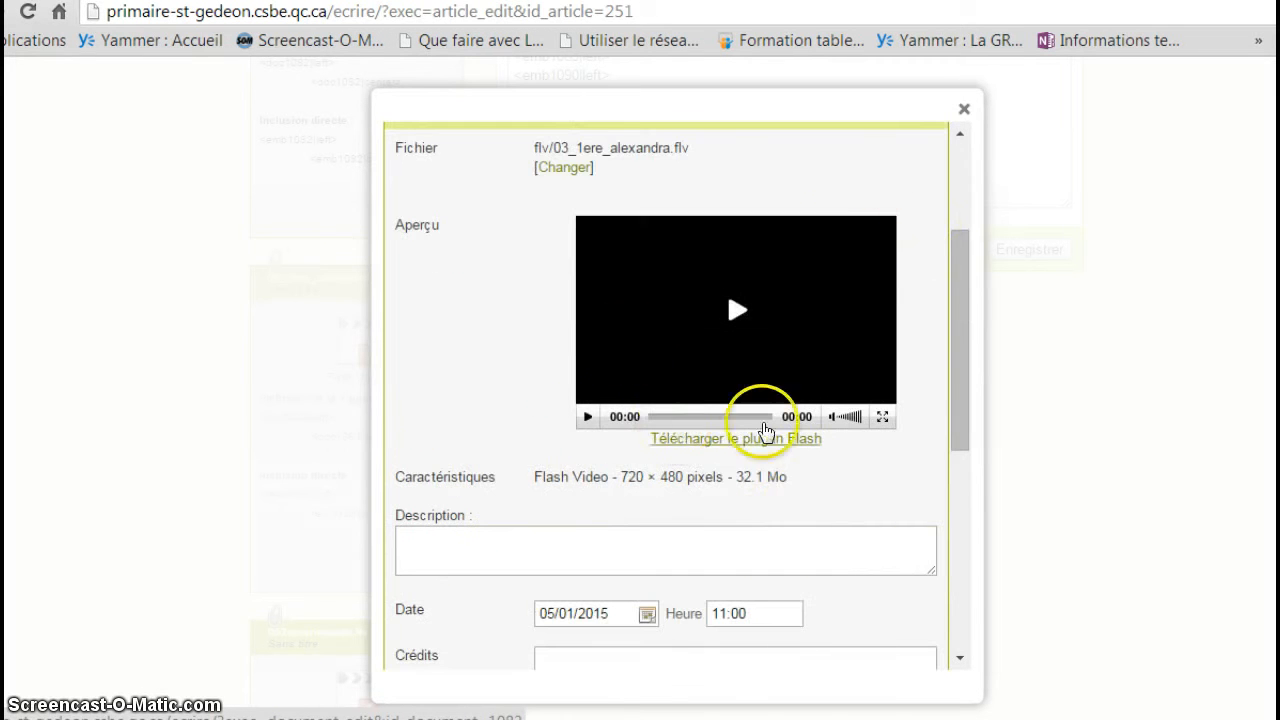
{"action": "scroll", "coordinate": [456, 548], "scroll_direction": "up", "scroll_amount": 3}
{"action": "scroll", "coordinate": [451, 566], "scroll_direction": "down", "scroll_amount": 1}
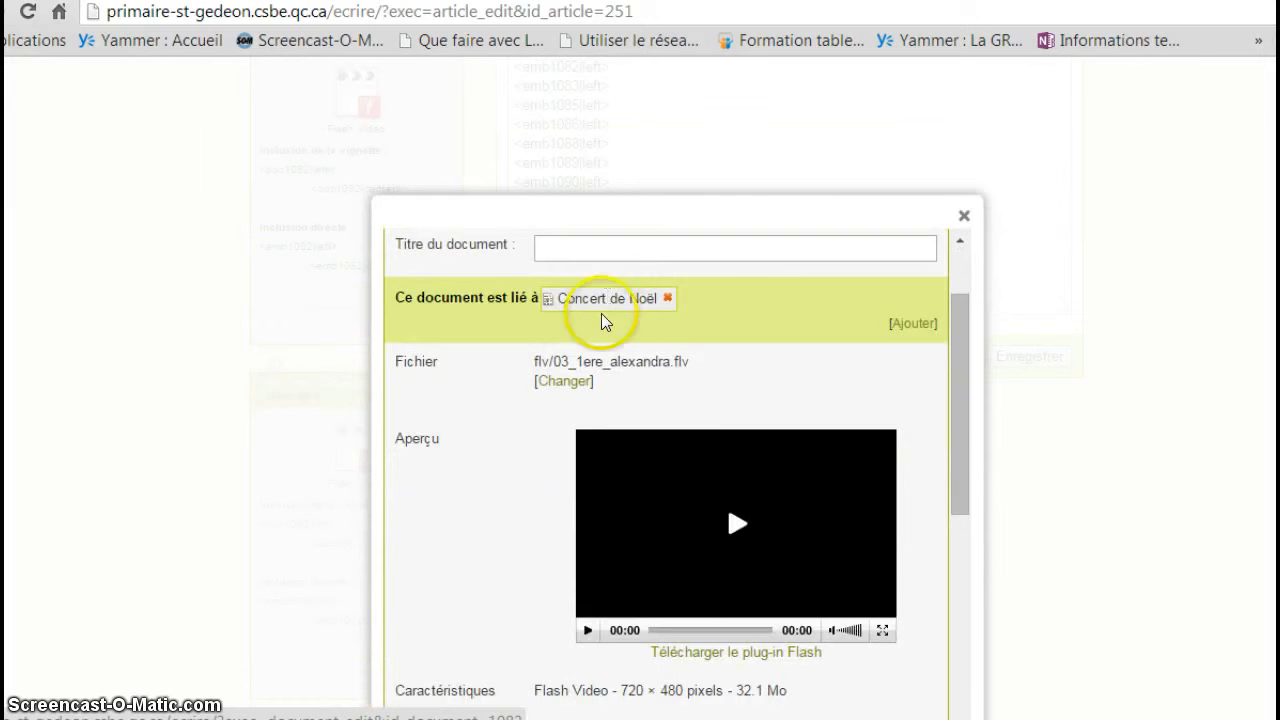
{"action": "scroll", "coordinate": [610, 335], "scroll_direction": "up", "scroll_amount": 1}
{"action": "left_click", "coordinate": [615, 351]}
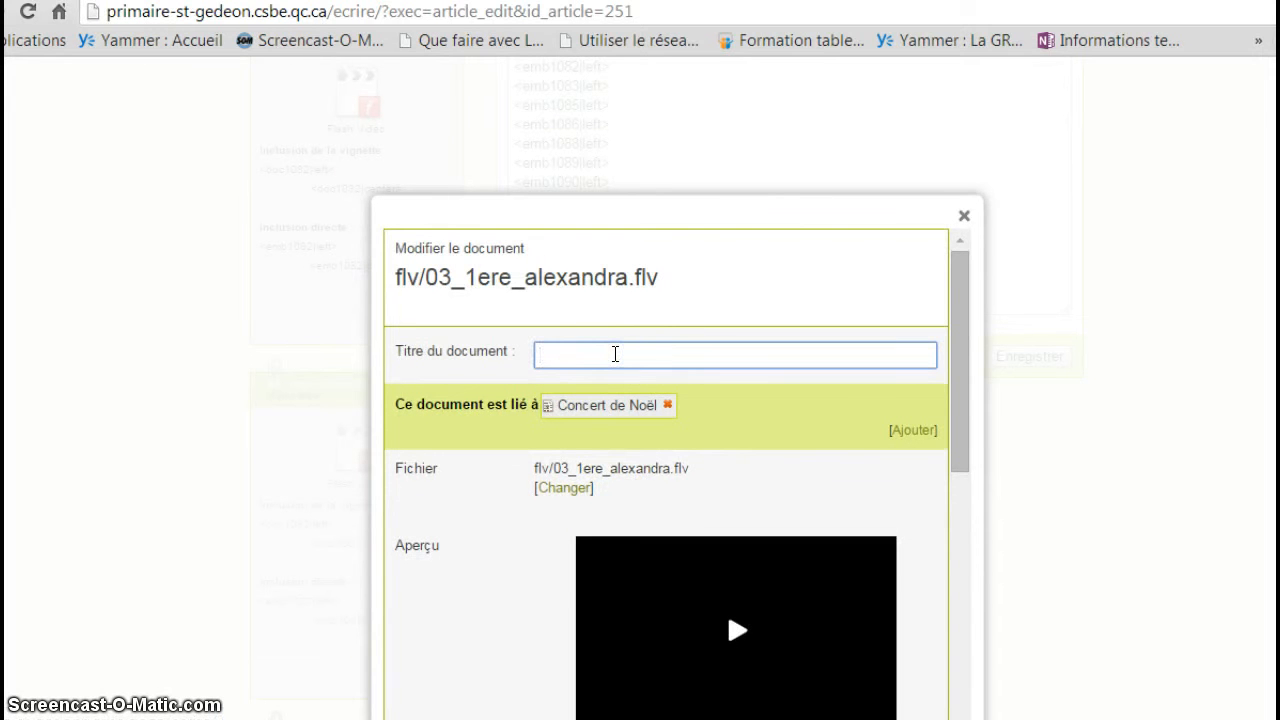
{"action": "type", "text": "C"}
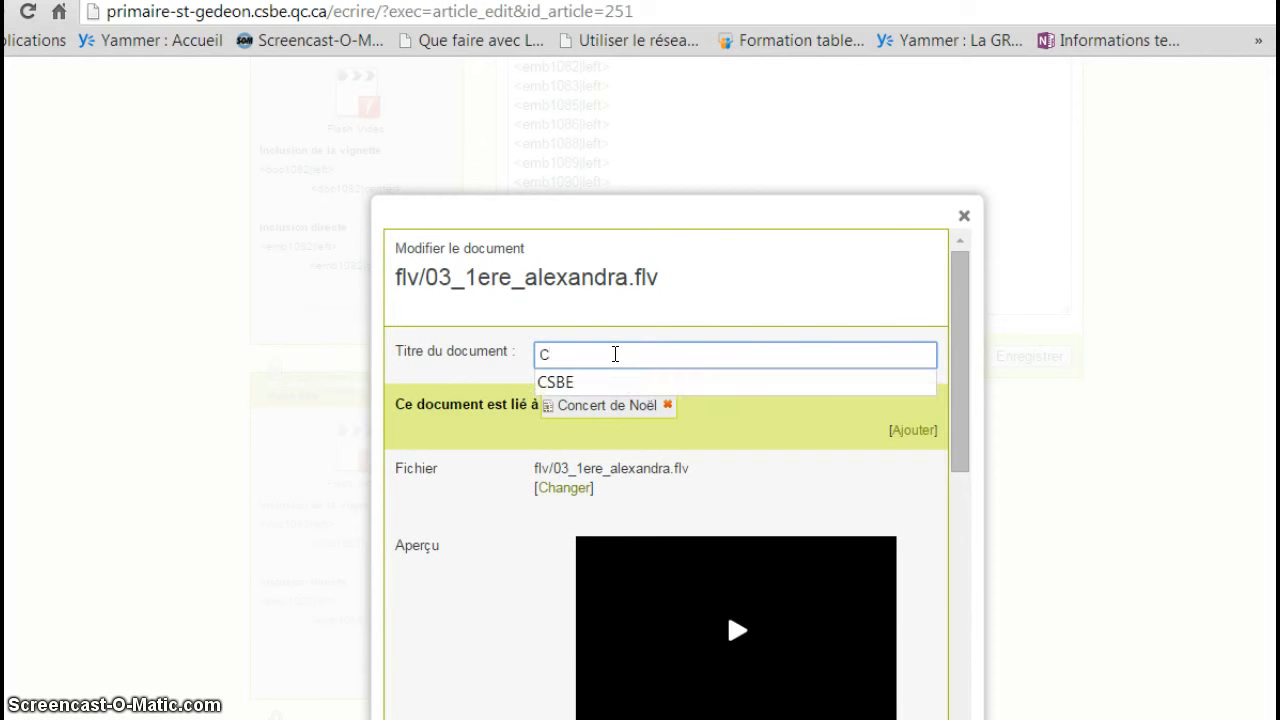
{"action": "key", "text": "BackSpace"}
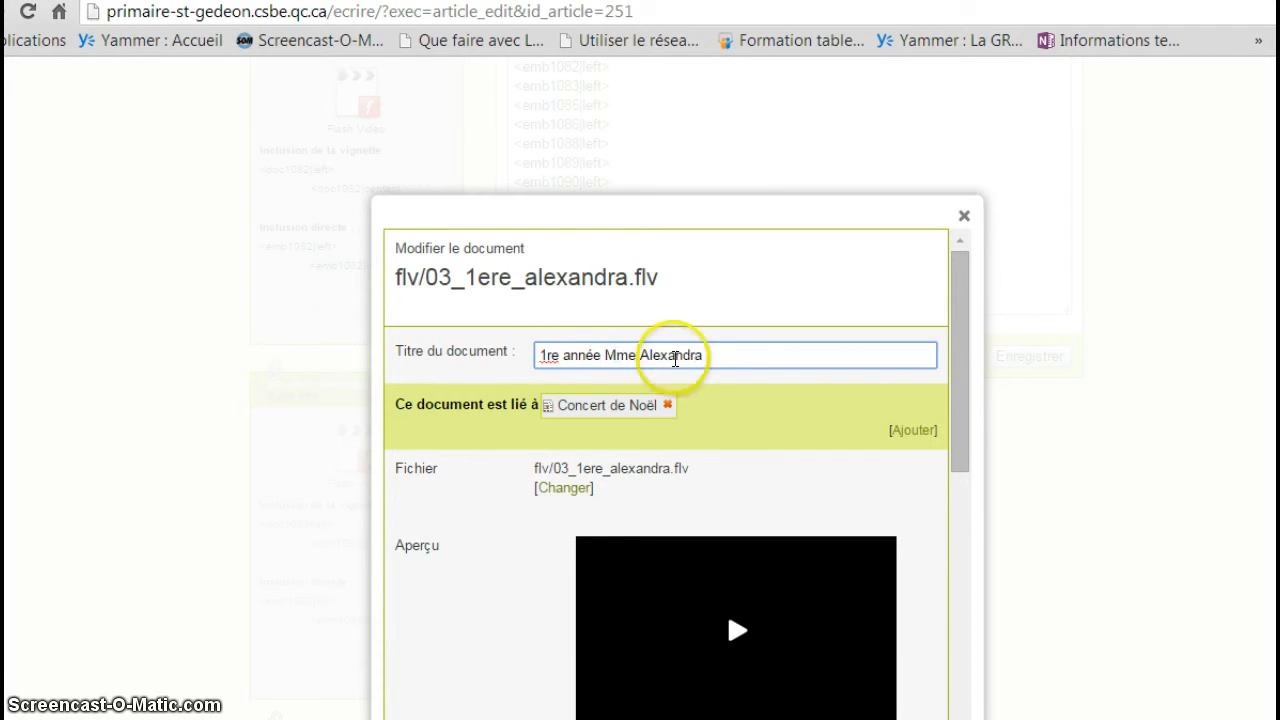
Step: Save the third video document's details
{"action": "scroll", "coordinate": [726, 345], "scroll_direction": "down", "scroll_amount": 1}
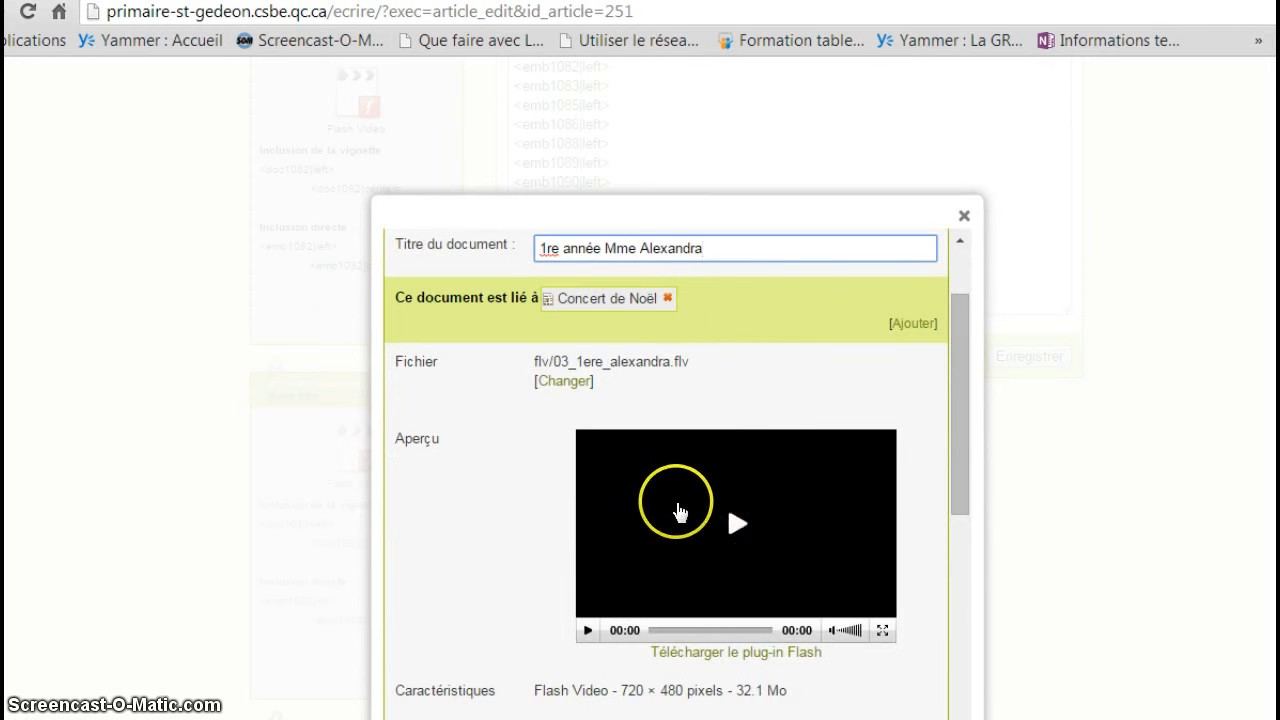
{"action": "scroll", "coordinate": [678, 512], "scroll_direction": "down", "scroll_amount": 1}
{"action": "scroll", "coordinate": [670, 600], "scroll_direction": "down", "scroll_amount": 1}
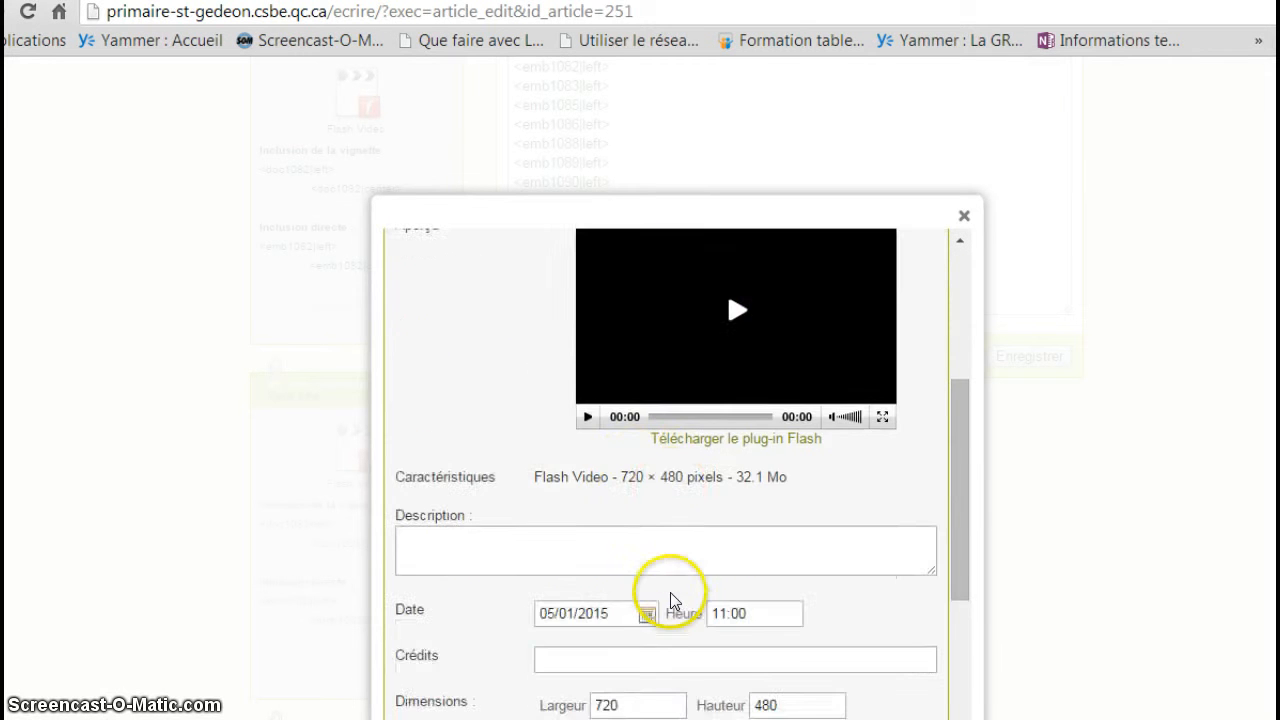
{"action": "scroll", "coordinate": [715, 645], "scroll_direction": "down", "scroll_amount": 2}
{"action": "left_click", "coordinate": [876, 549]}
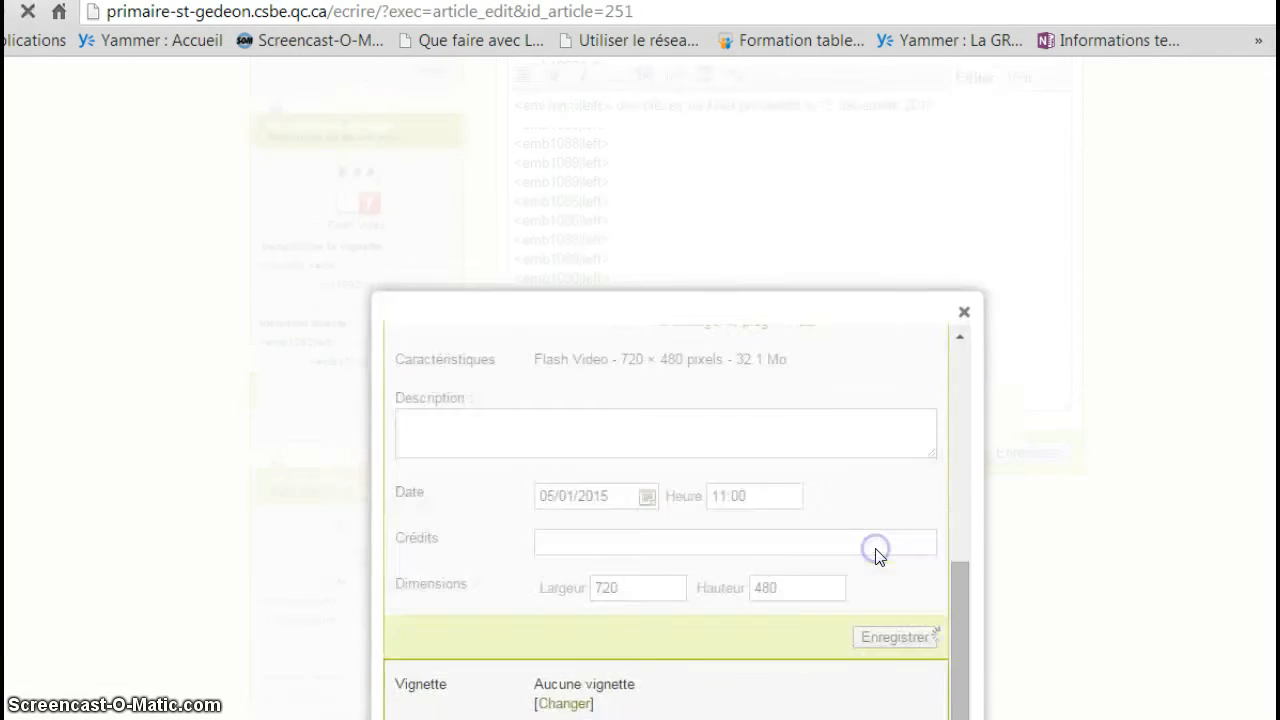
Step: Look over the title and preview of the first video document (1081), then close its details without saving
{"action": "scroll", "coordinate": [336, 514], "scroll_direction": "up", "scroll_amount": 7}
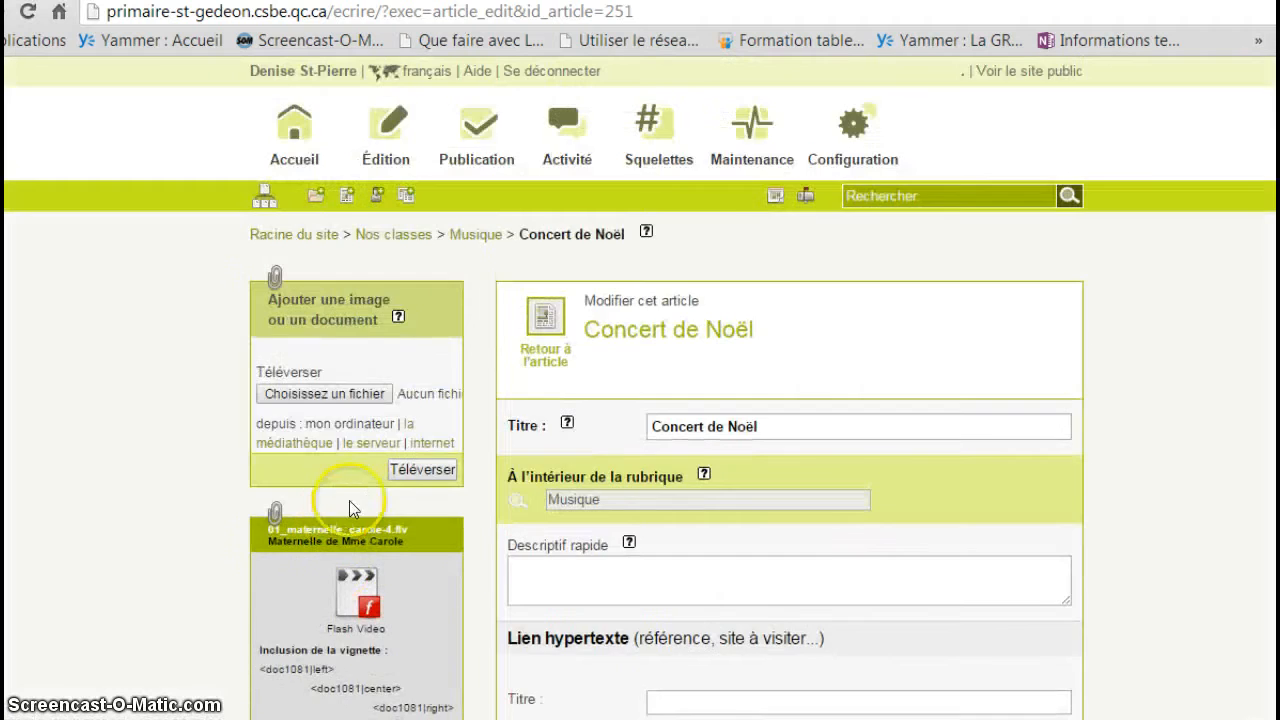
{"action": "scroll", "coordinate": [352, 494], "scroll_direction": "down", "scroll_amount": 2}
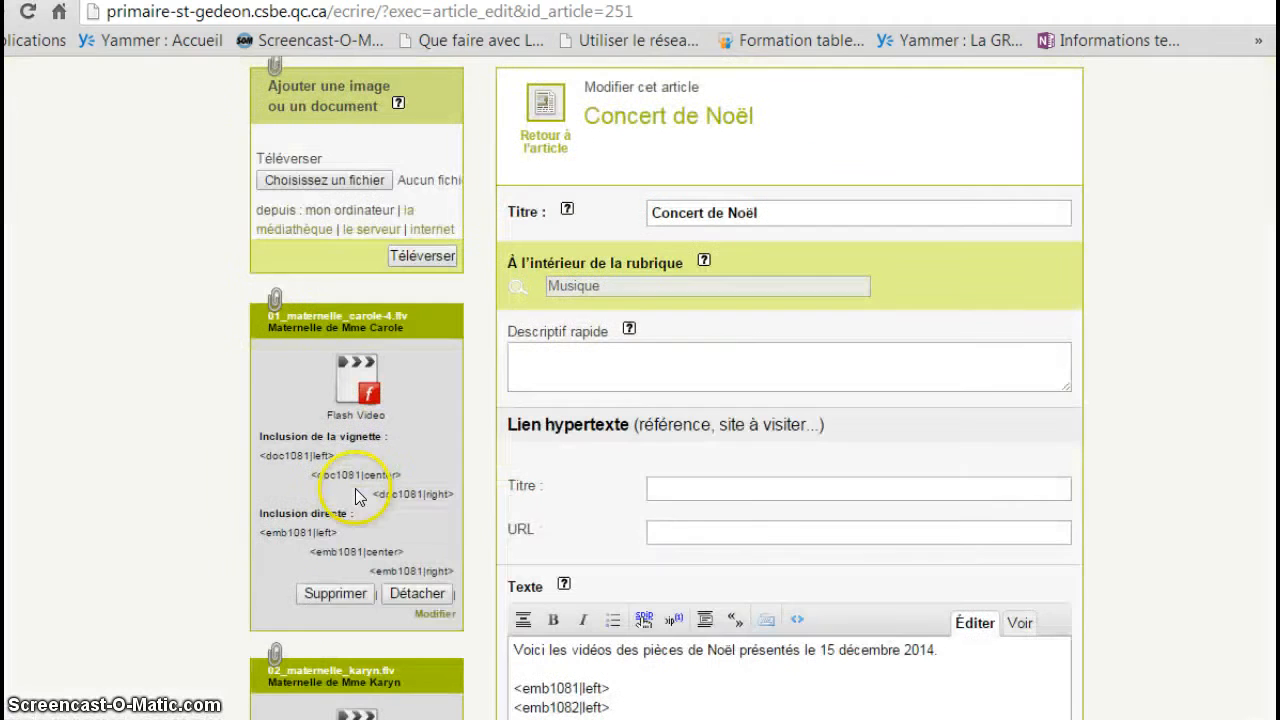
{"action": "left_click", "coordinate": [433, 614]}
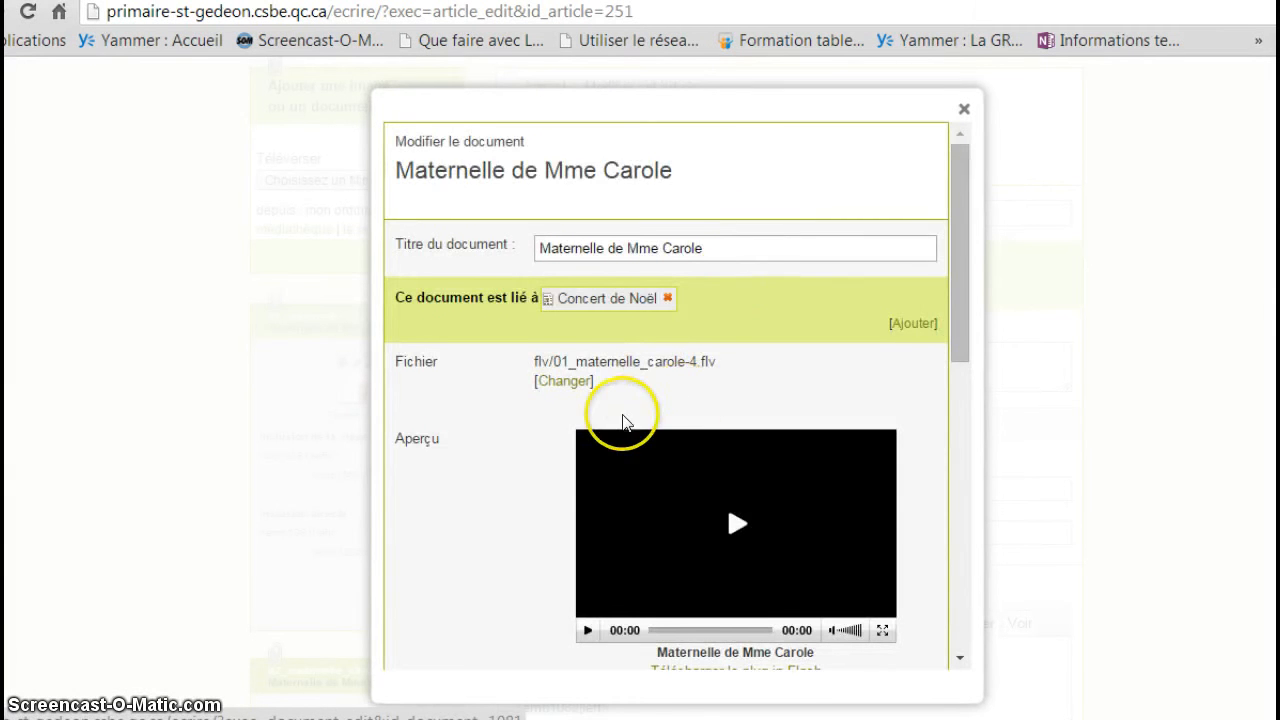
{"action": "scroll", "coordinate": [622, 418], "scroll_direction": "down", "scroll_amount": 1}
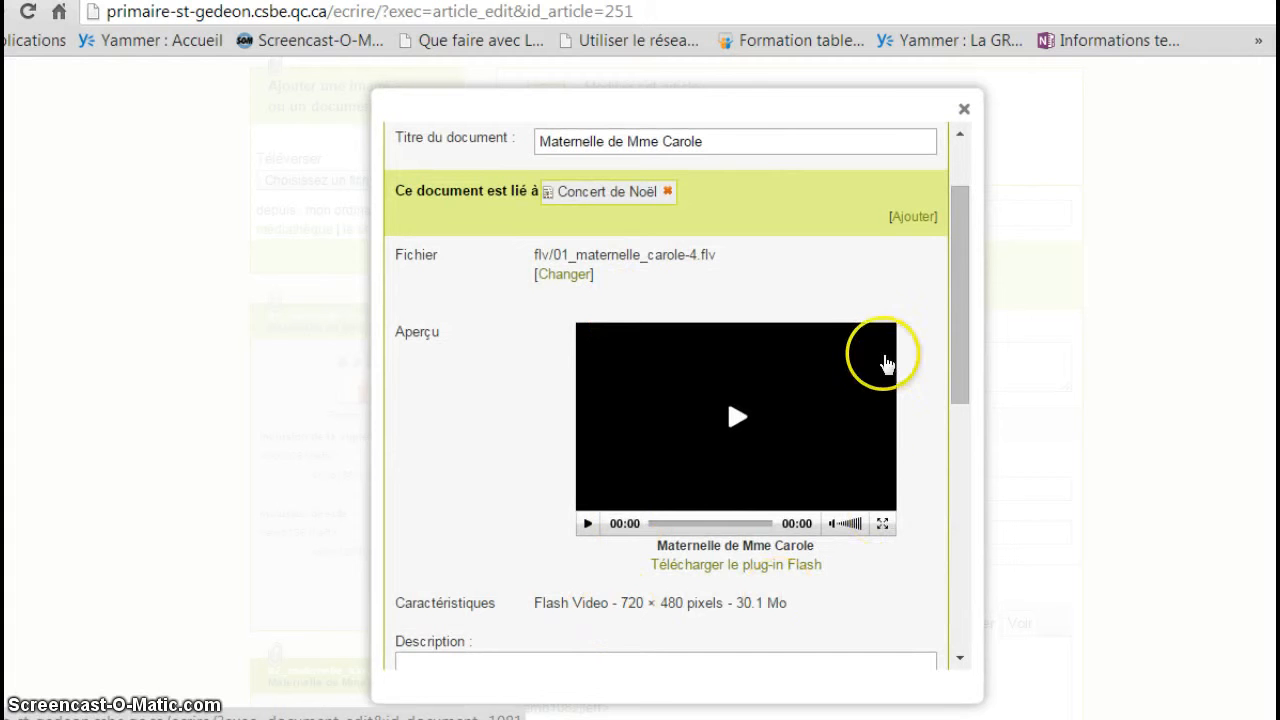
{"action": "left_click", "coordinate": [964, 108]}
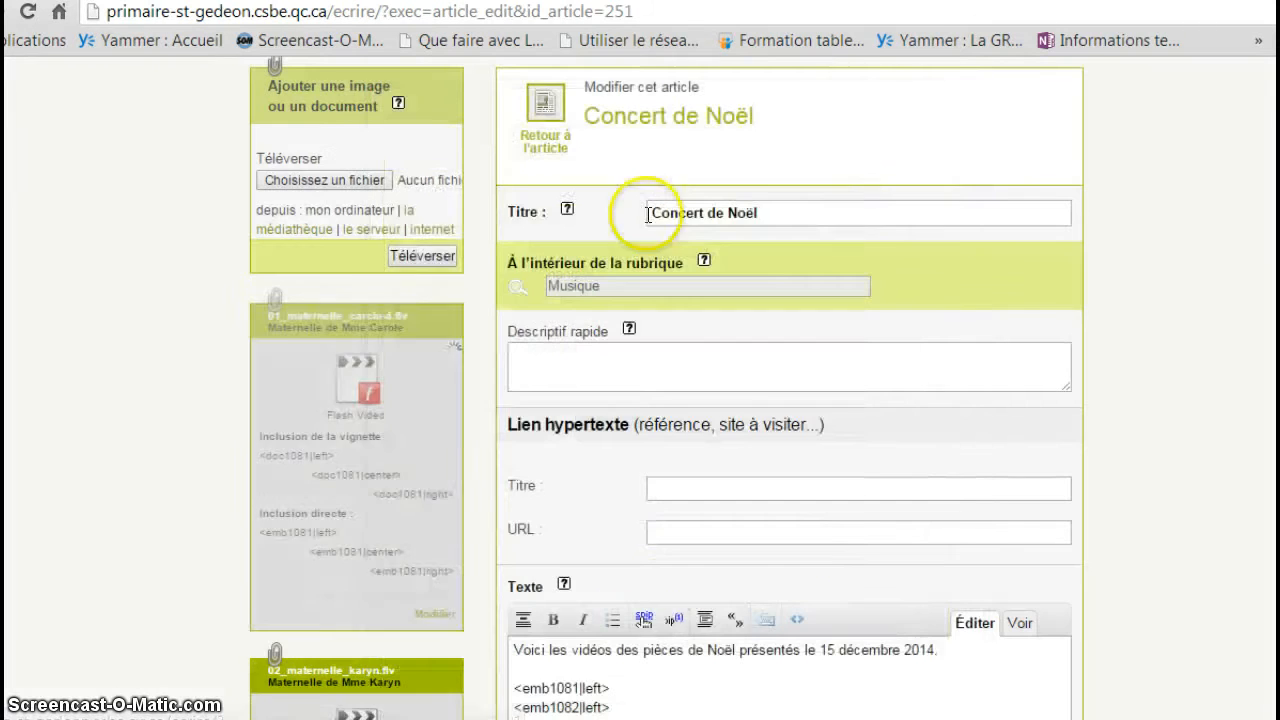
Step: Review the second video document's (1082) details down to its dimensions and save them unchanged
{"action": "scroll", "coordinate": [376, 376], "scroll_direction": "up", "scroll_amount": 2}
{"action": "scroll", "coordinate": [376, 376], "scroll_direction": "down", "scroll_amount": 4}
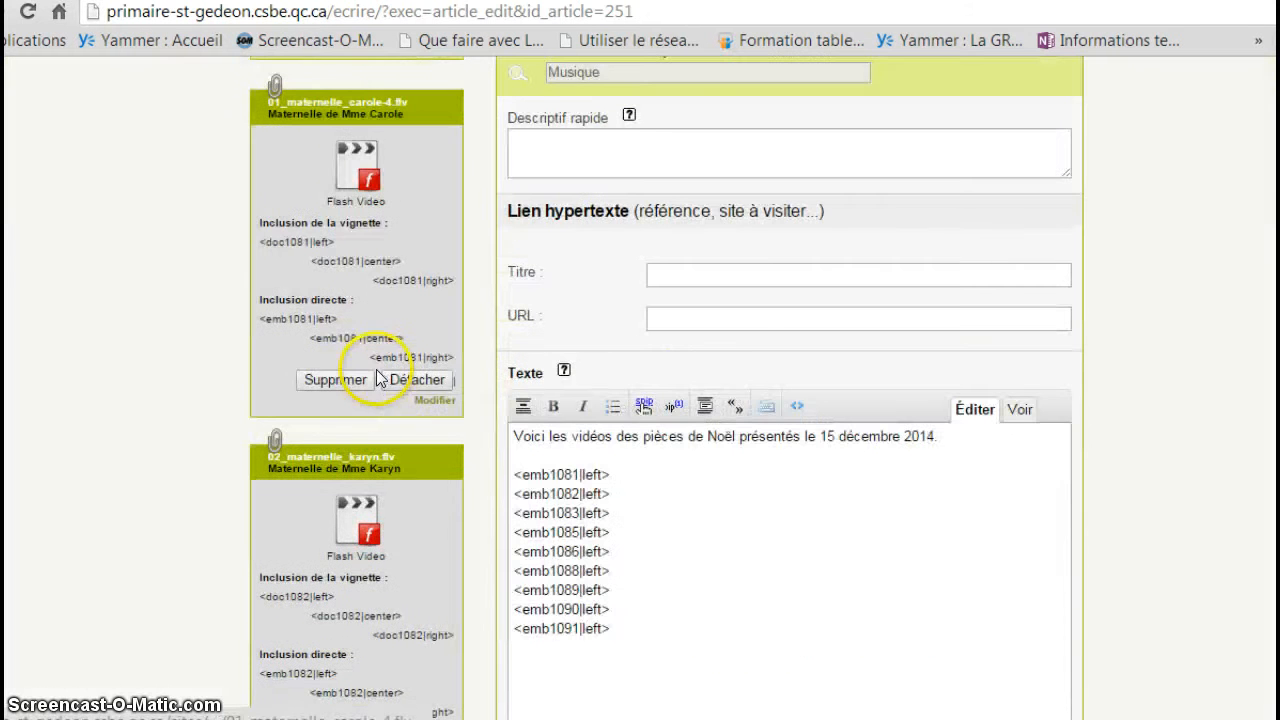
{"action": "scroll", "coordinate": [404, 482], "scroll_direction": "down", "scroll_amount": 1}
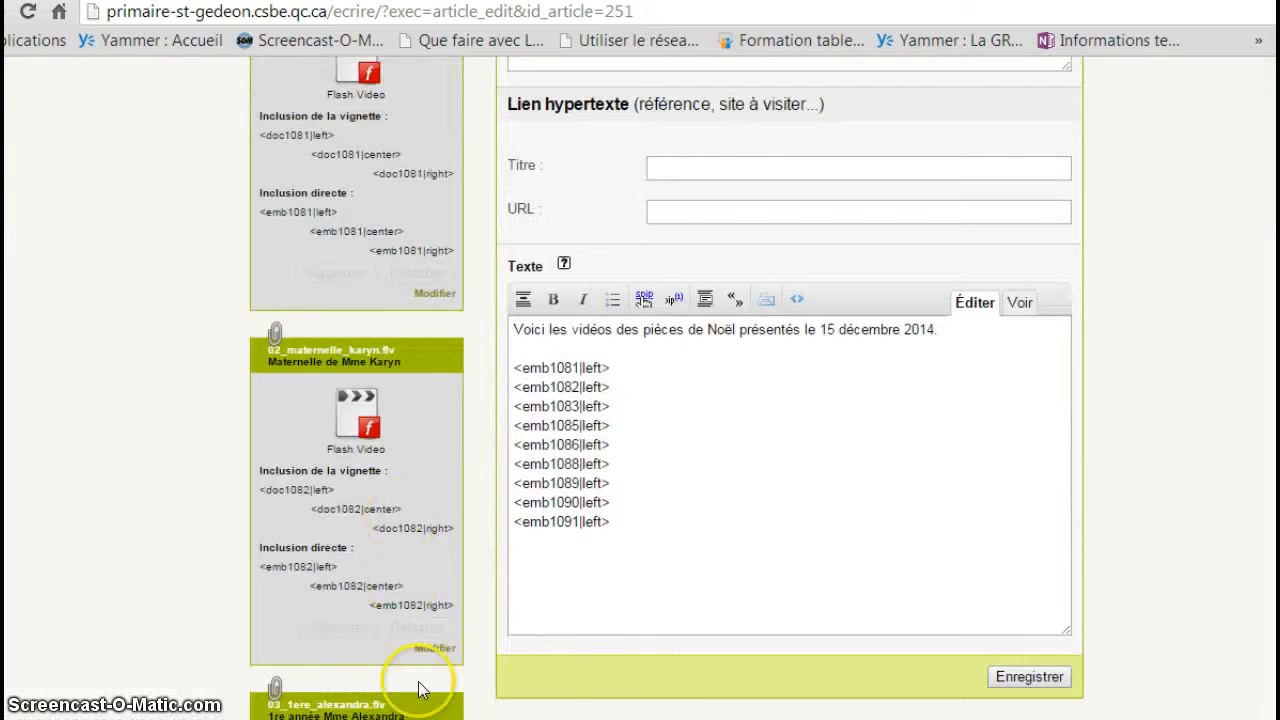
{"action": "left_click", "coordinate": [432, 647]}
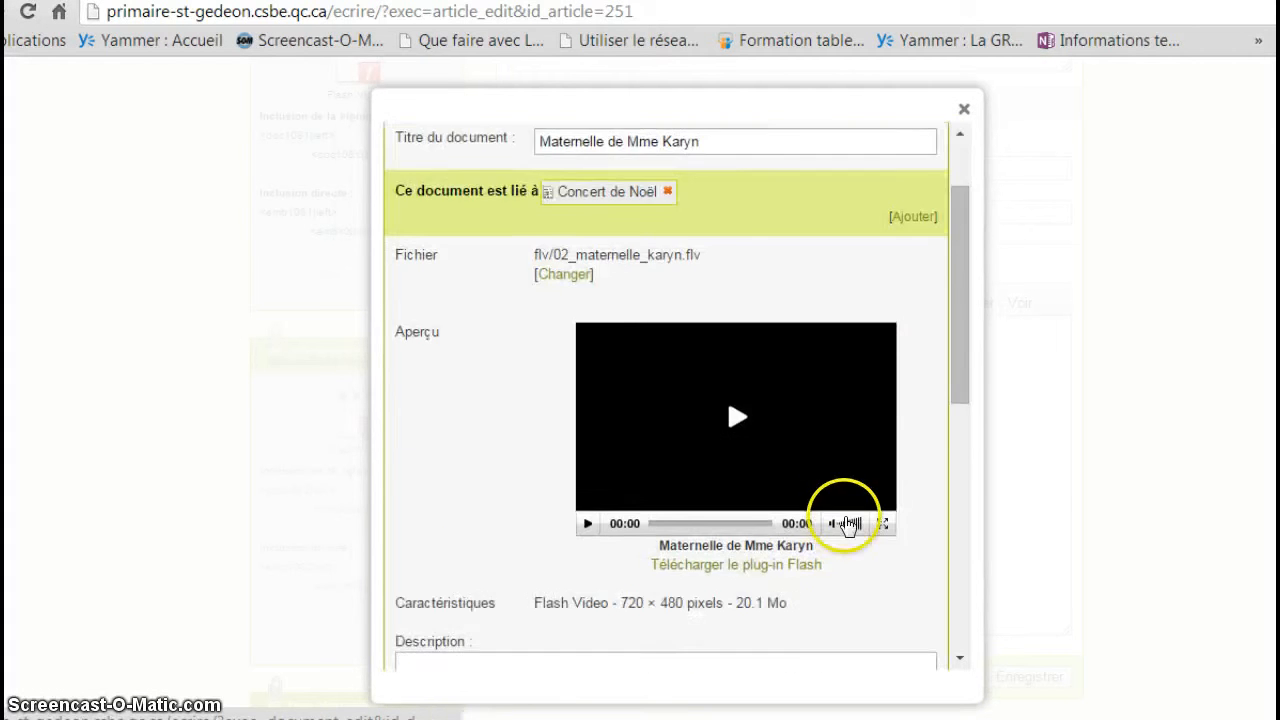
{"action": "scroll", "coordinate": [845, 523], "scroll_direction": "down", "scroll_amount": 1}
{"action": "scroll", "coordinate": [845, 523], "scroll_direction": "down", "scroll_amount": 2}
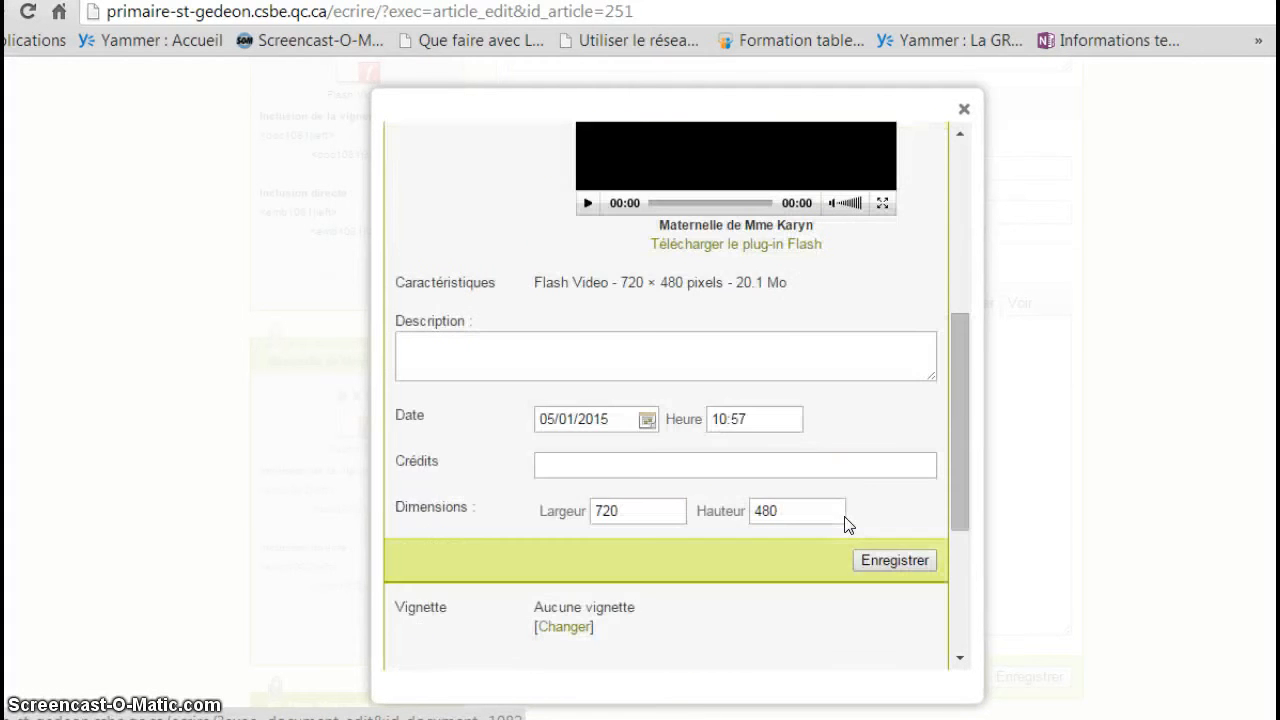
{"action": "scroll", "coordinate": [845, 517], "scroll_direction": "down", "scroll_amount": 1}
{"action": "left_click", "coordinate": [886, 451]}
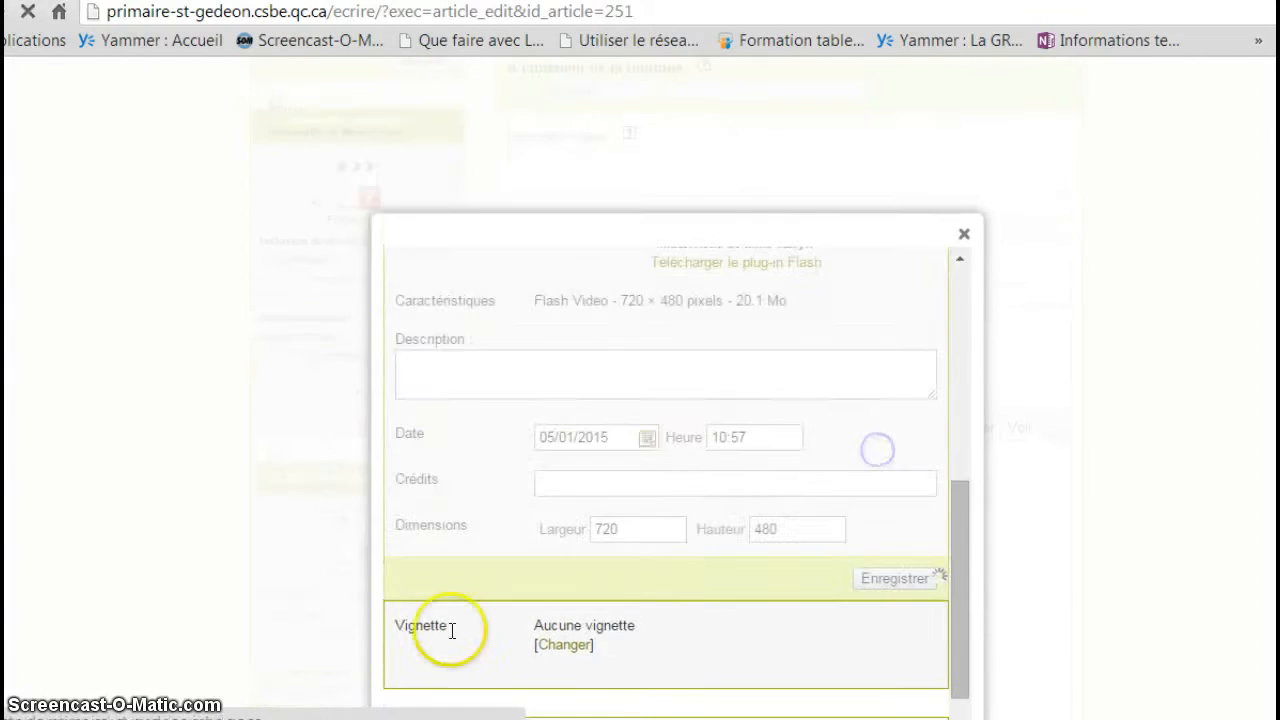
Step: Check the dimensions in the third video document's (1083) details and save them unchanged
{"action": "scroll", "coordinate": [290, 584], "scroll_direction": "down", "scroll_amount": 7}
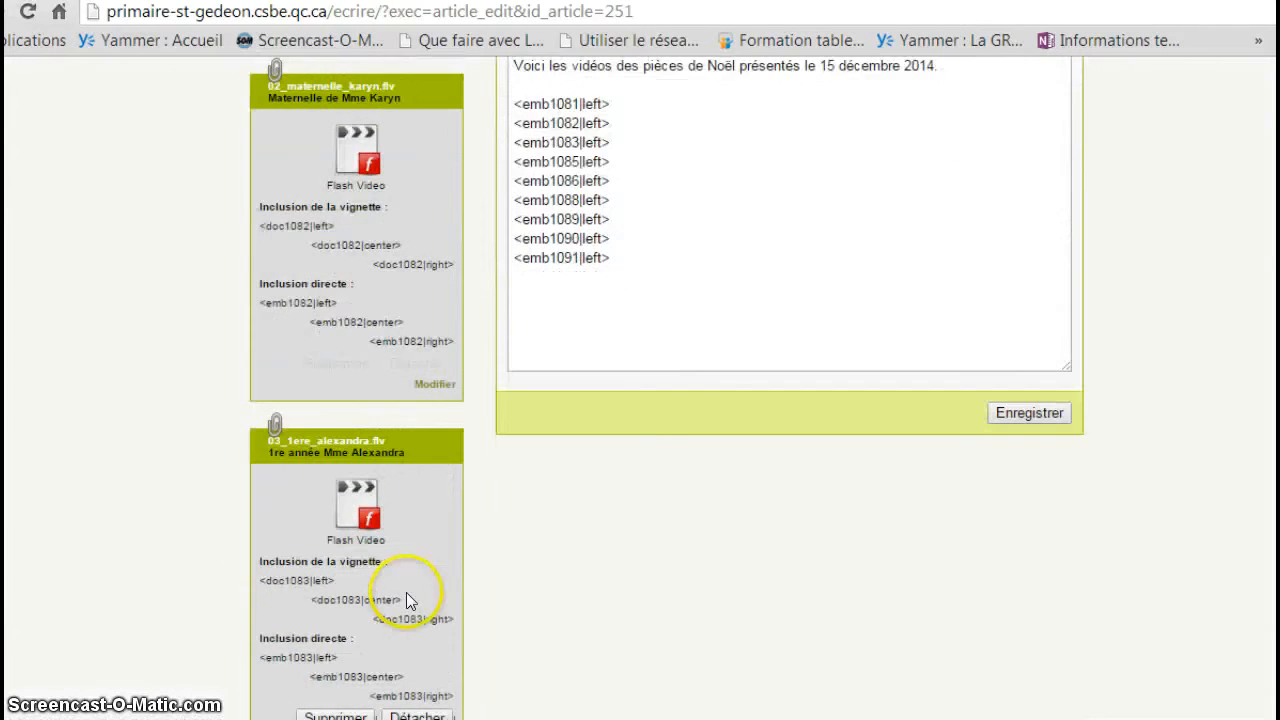
{"action": "left_click", "coordinate": [430, 634]}
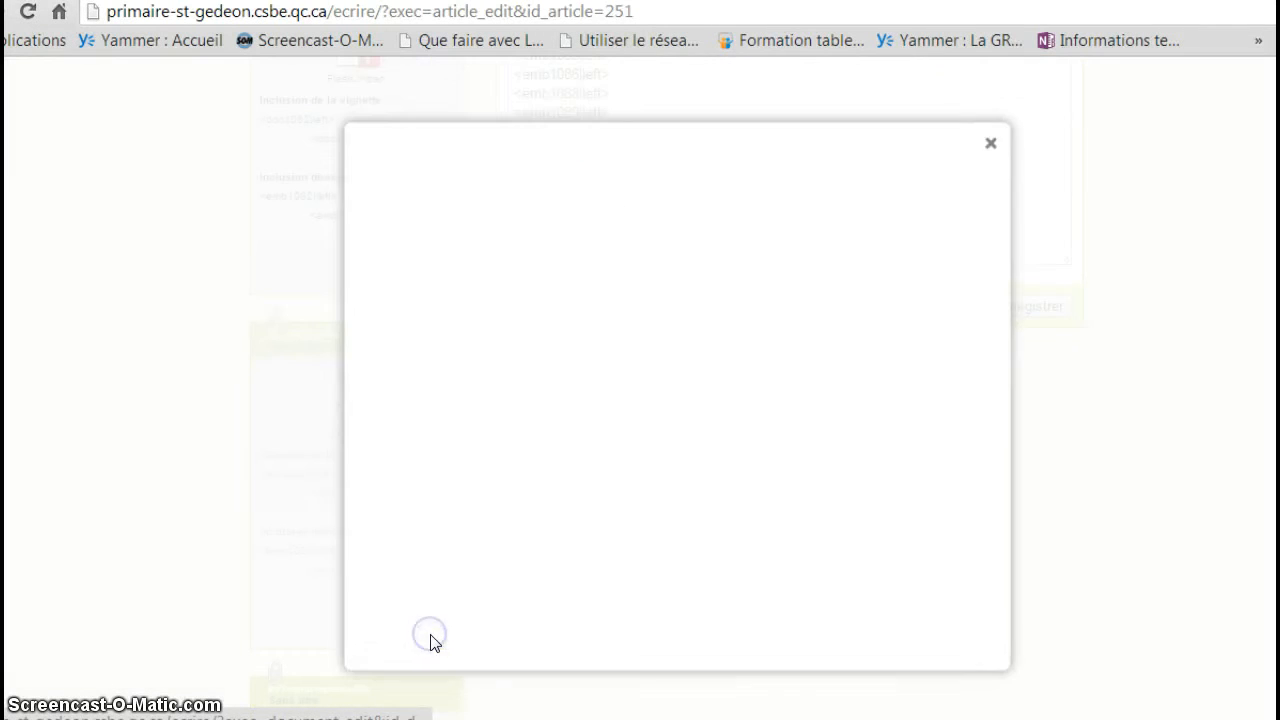
{"action": "scroll", "coordinate": [903, 412], "scroll_direction": "down", "scroll_amount": 5}
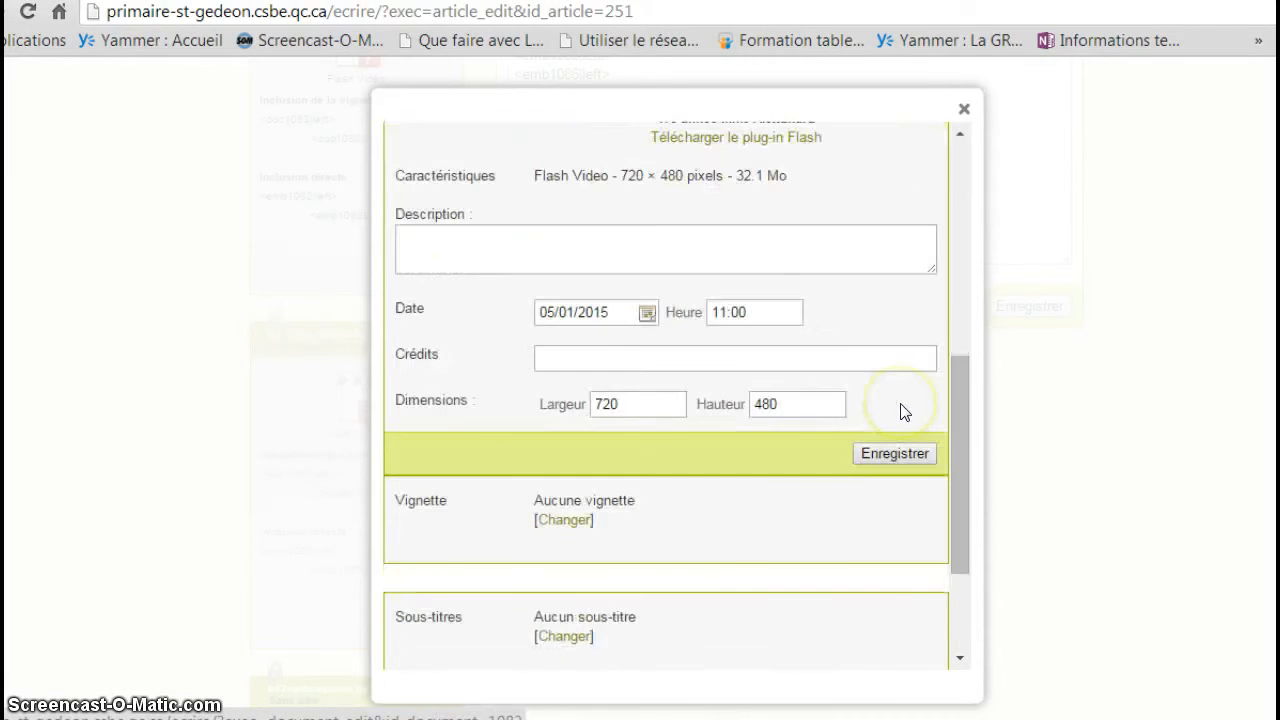
{"action": "left_click", "coordinate": [900, 455]}
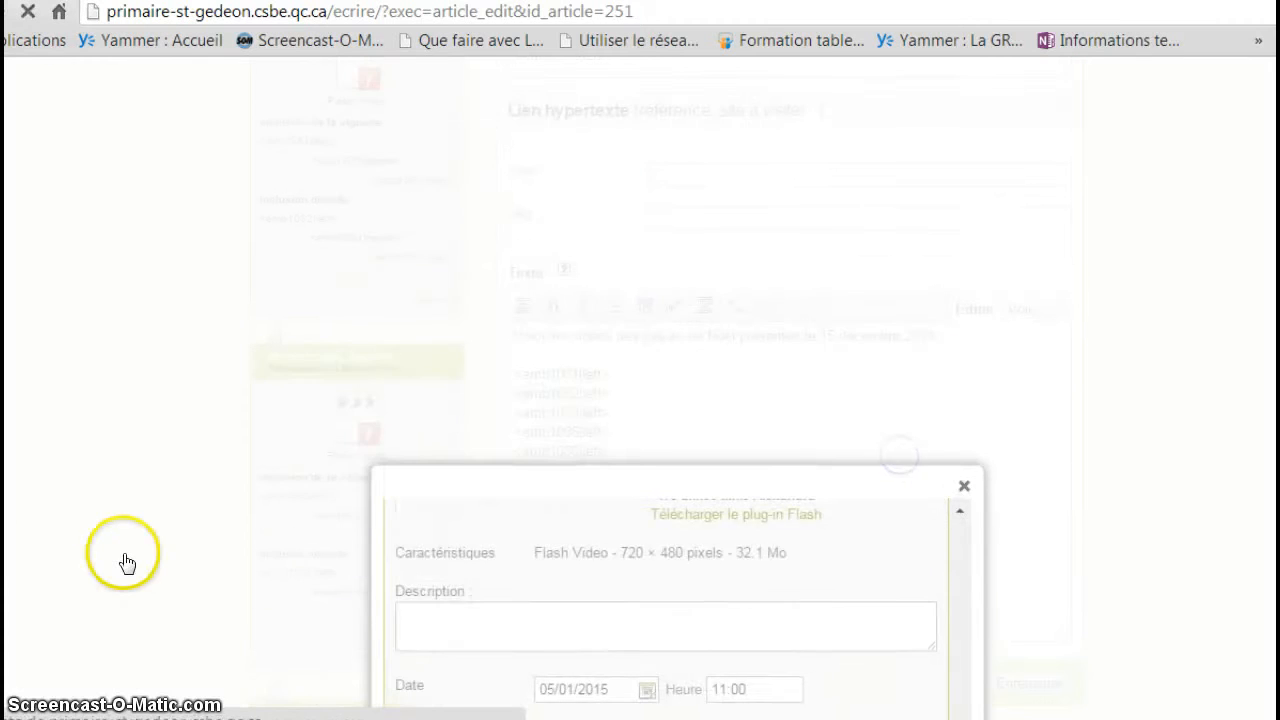
Step: Check the dimensions of the untitled fourth video document (1085), title it "Mme" followed by the teacher's first name, and save it
{"action": "scroll", "coordinate": [135, 563], "scroll_direction": "down", "scroll_amount": 5}
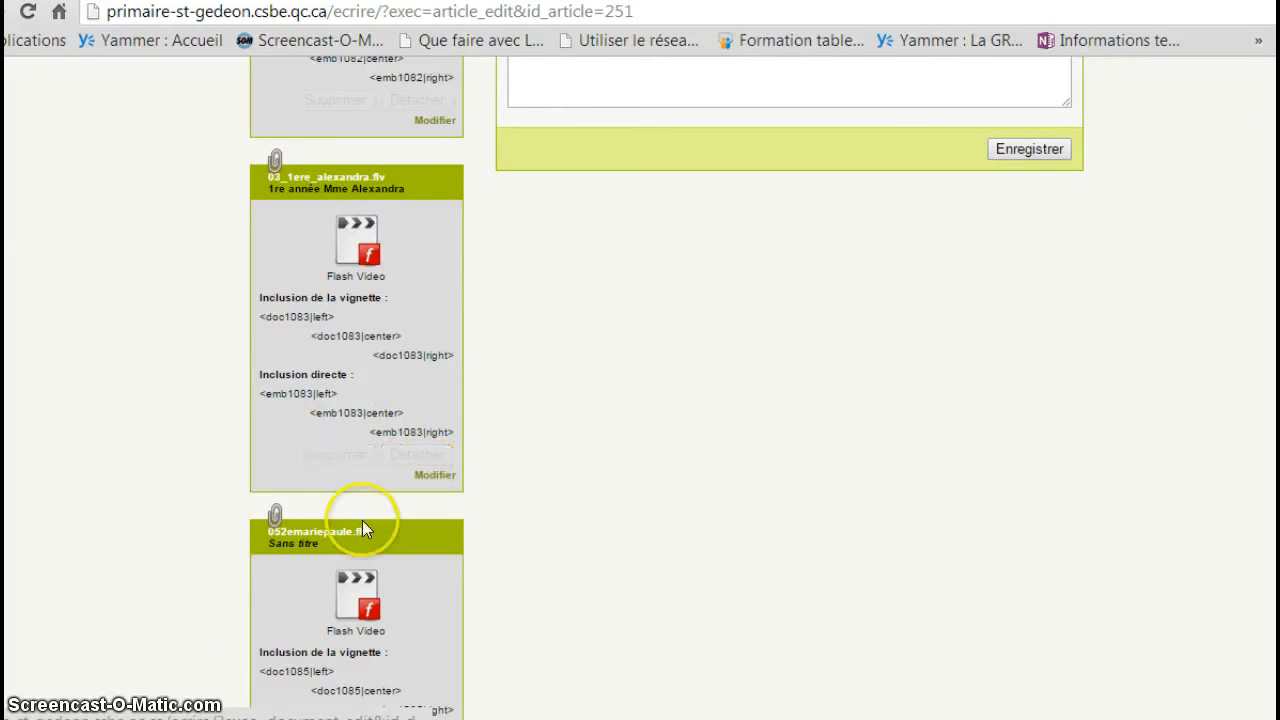
{"action": "scroll", "coordinate": [362, 520], "scroll_direction": "down", "scroll_amount": 2}
{"action": "scroll", "coordinate": [362, 535], "scroll_direction": "down", "scroll_amount": 1}
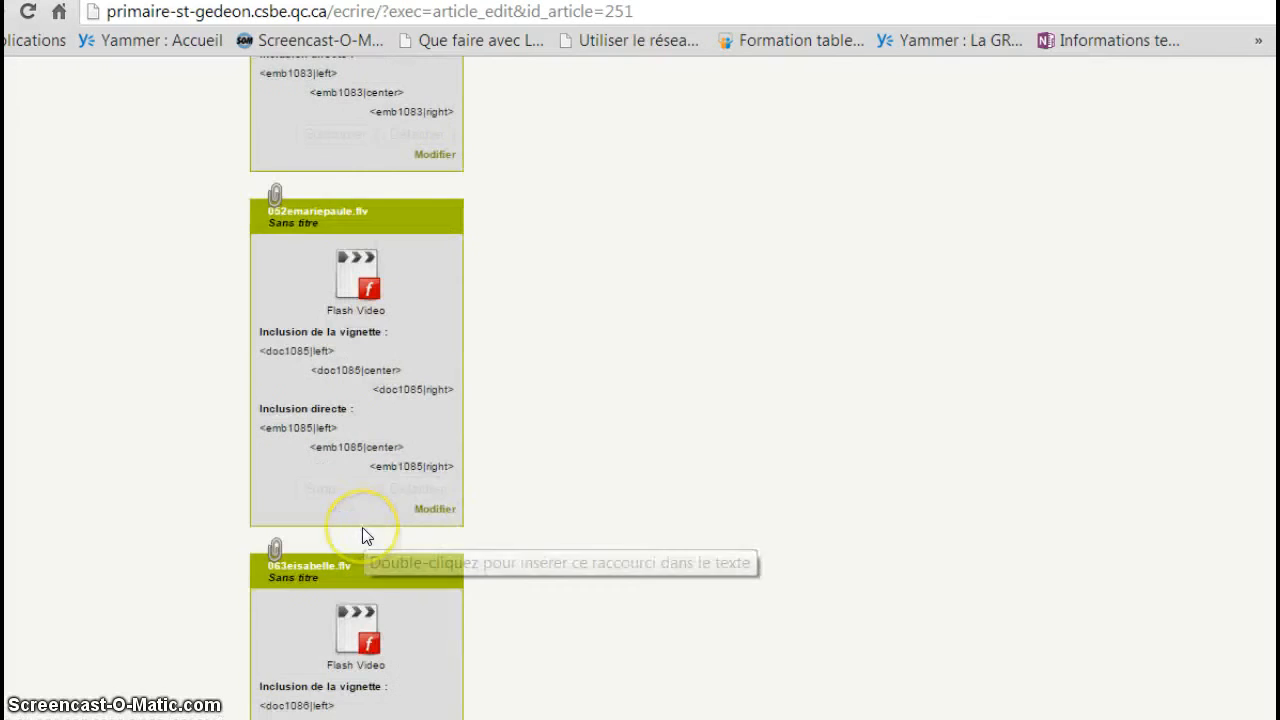
{"action": "left_click", "coordinate": [436, 510]}
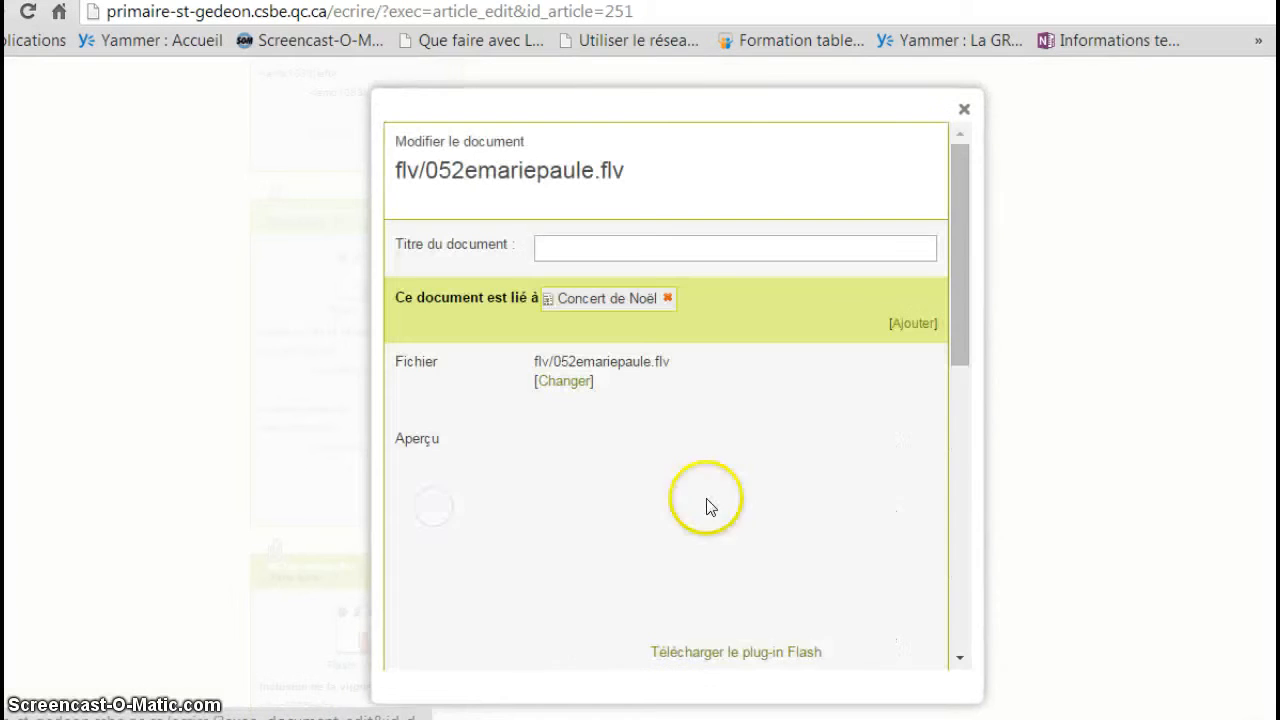
{"action": "scroll", "coordinate": [683, 541], "scroll_direction": "down", "scroll_amount": 3}
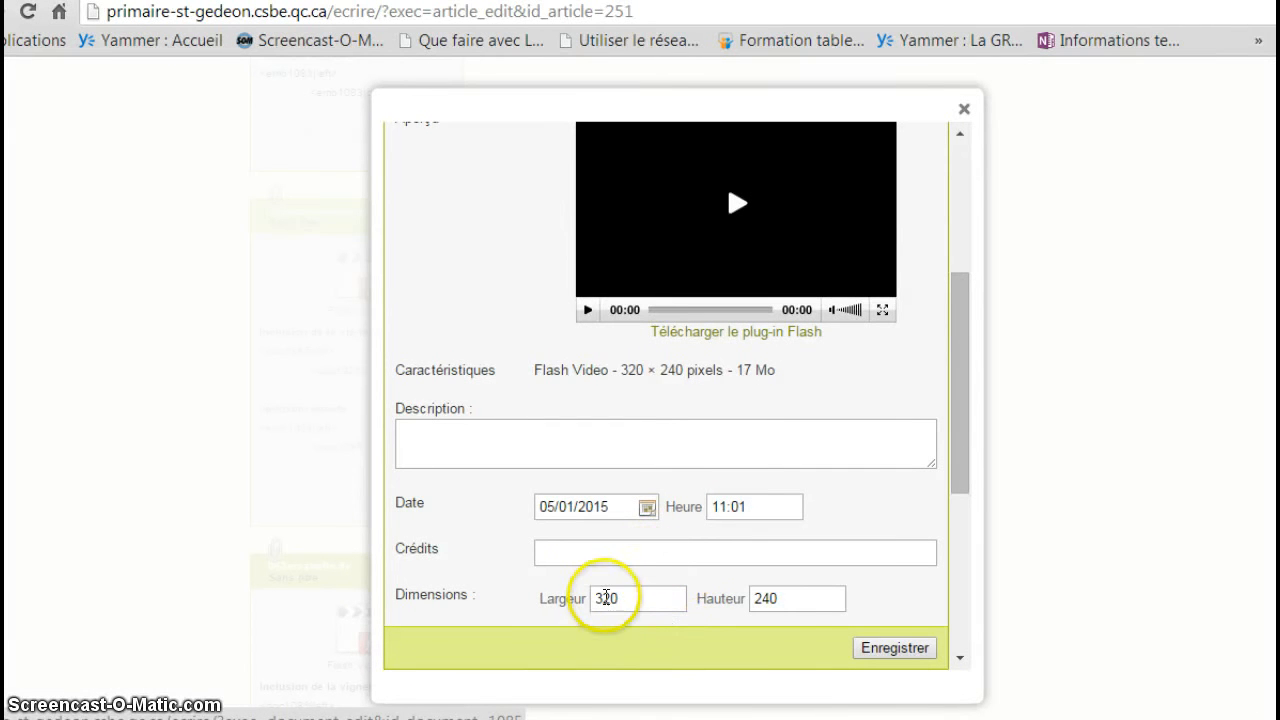
{"action": "left_click", "coordinate": [607, 599]}
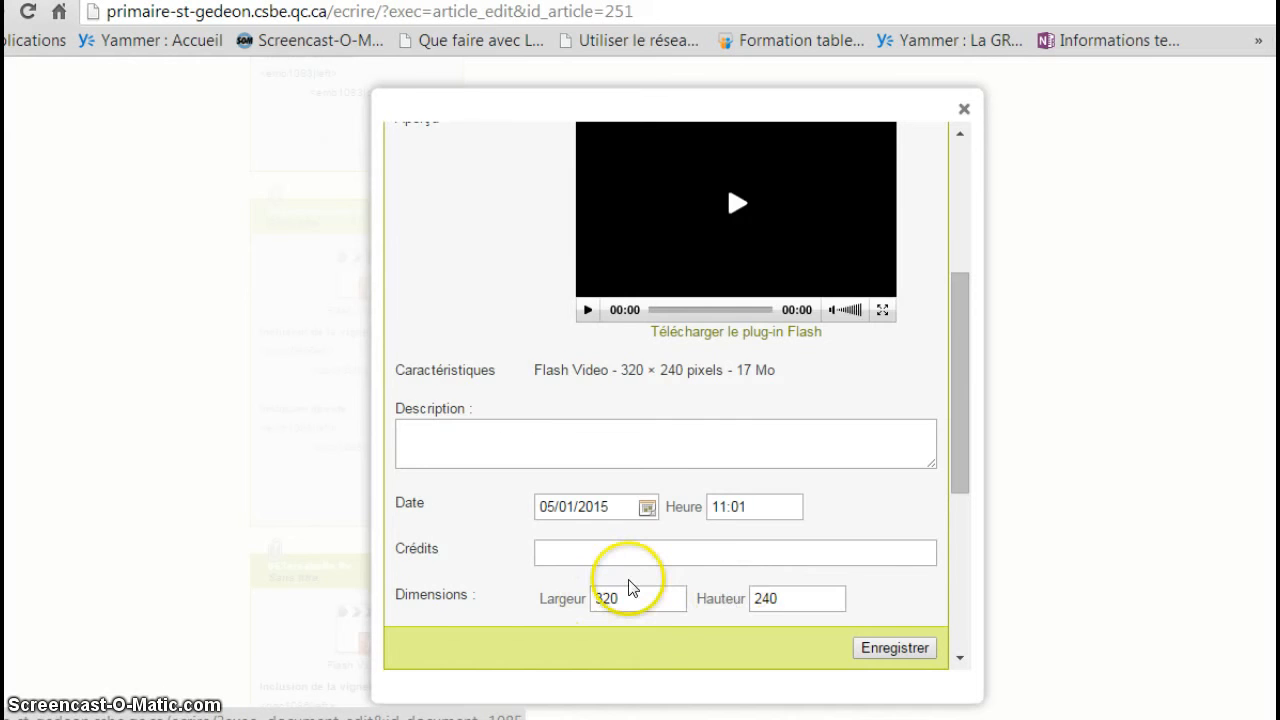
{"action": "scroll", "coordinate": [629, 582], "scroll_direction": "up", "scroll_amount": 4}
{"action": "left_click", "coordinate": [571, 354]}
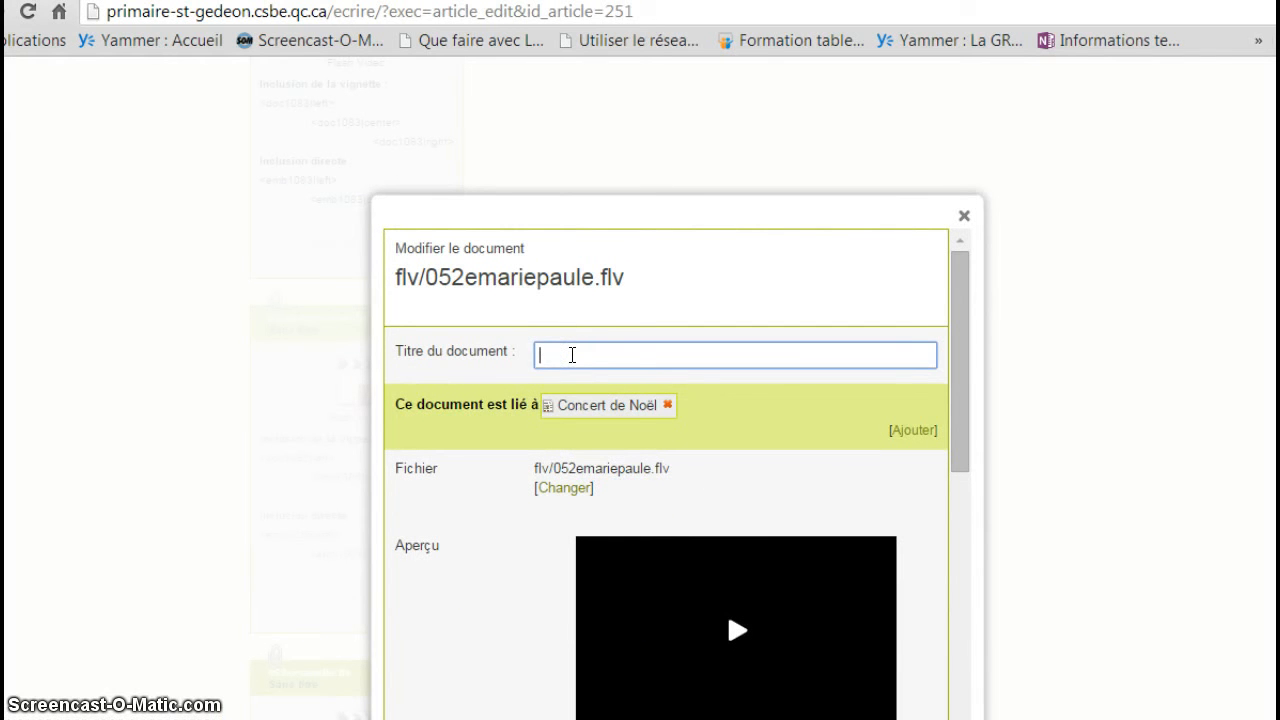
{"action": "type", "text": "Mme Marie-Paule"}
{"action": "scroll", "coordinate": [751, 437], "scroll_direction": "down", "scroll_amount": 5}
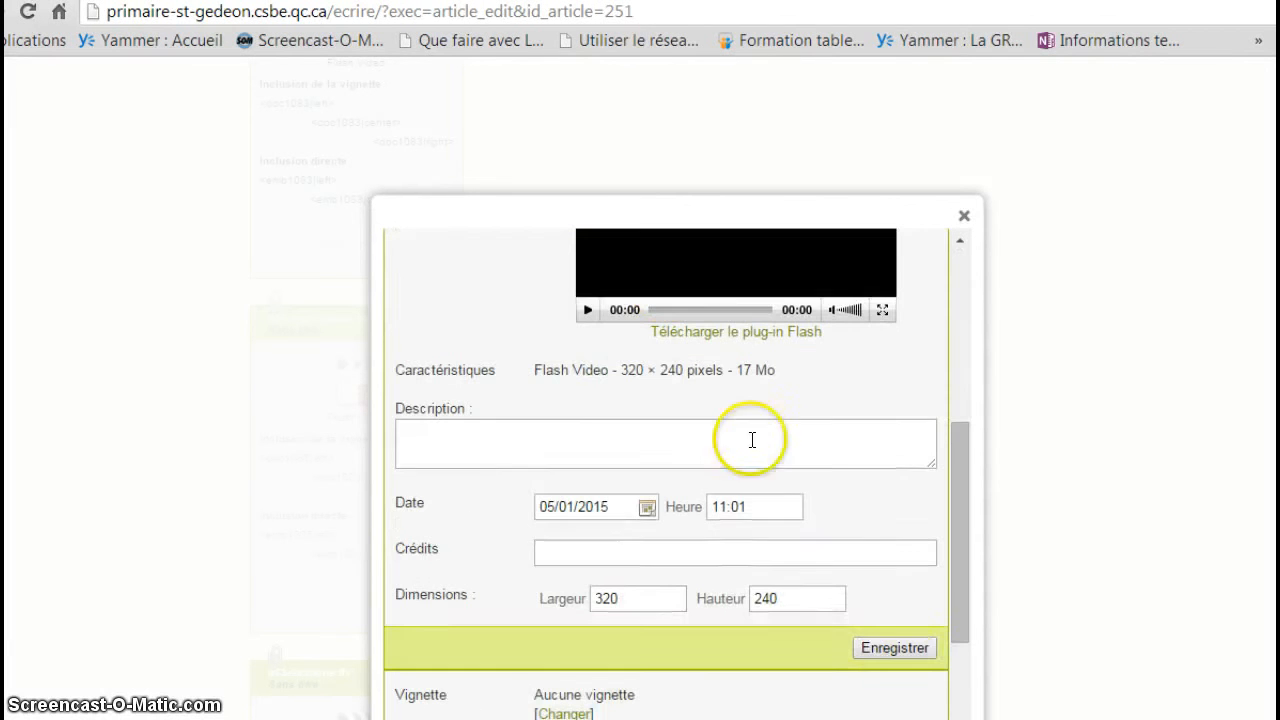
{"action": "left_click", "coordinate": [910, 652]}
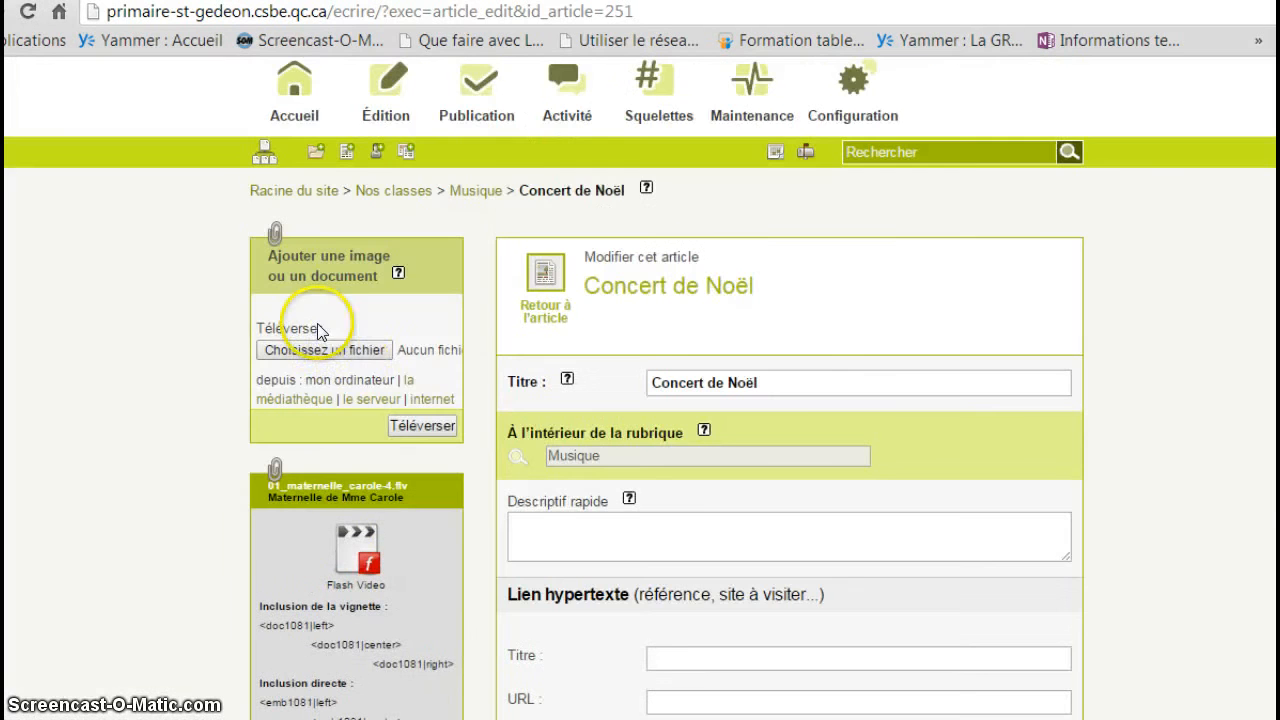
Step: Set the first video document's (1081) dimensions to 320 wide by 240 high and save its details
{"action": "scroll", "coordinate": [358, 514], "scroll_direction": "down", "scroll_amount": 3}
{"action": "left_click", "coordinate": [435, 464]}
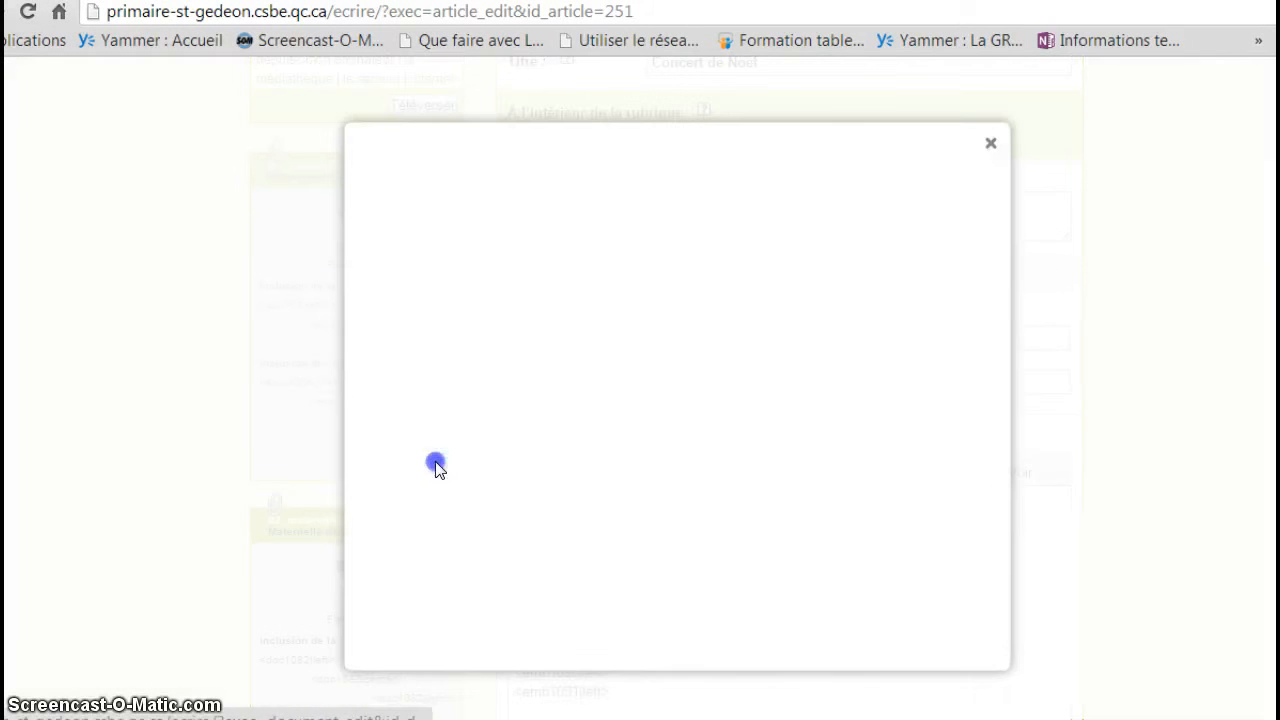
{"action": "scroll", "coordinate": [645, 360], "scroll_direction": "down", "scroll_amount": 2}
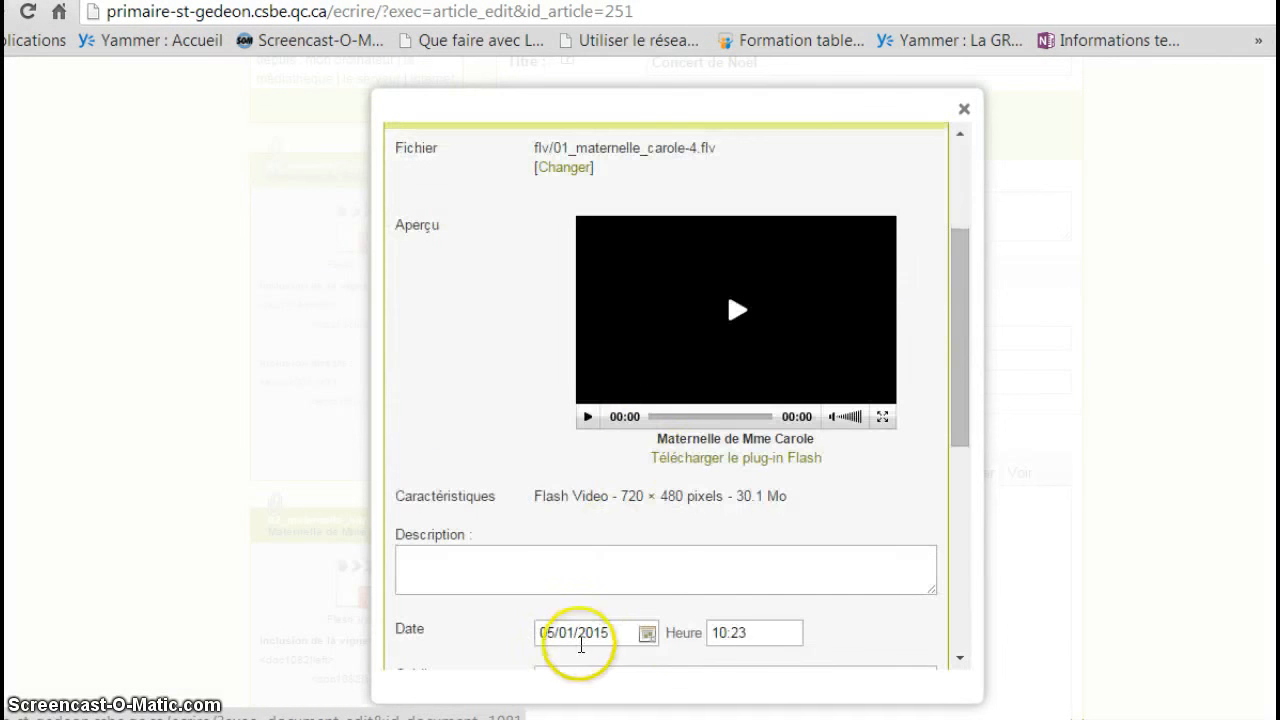
{"action": "scroll", "coordinate": [638, 600], "scroll_direction": "down", "scroll_amount": 2}
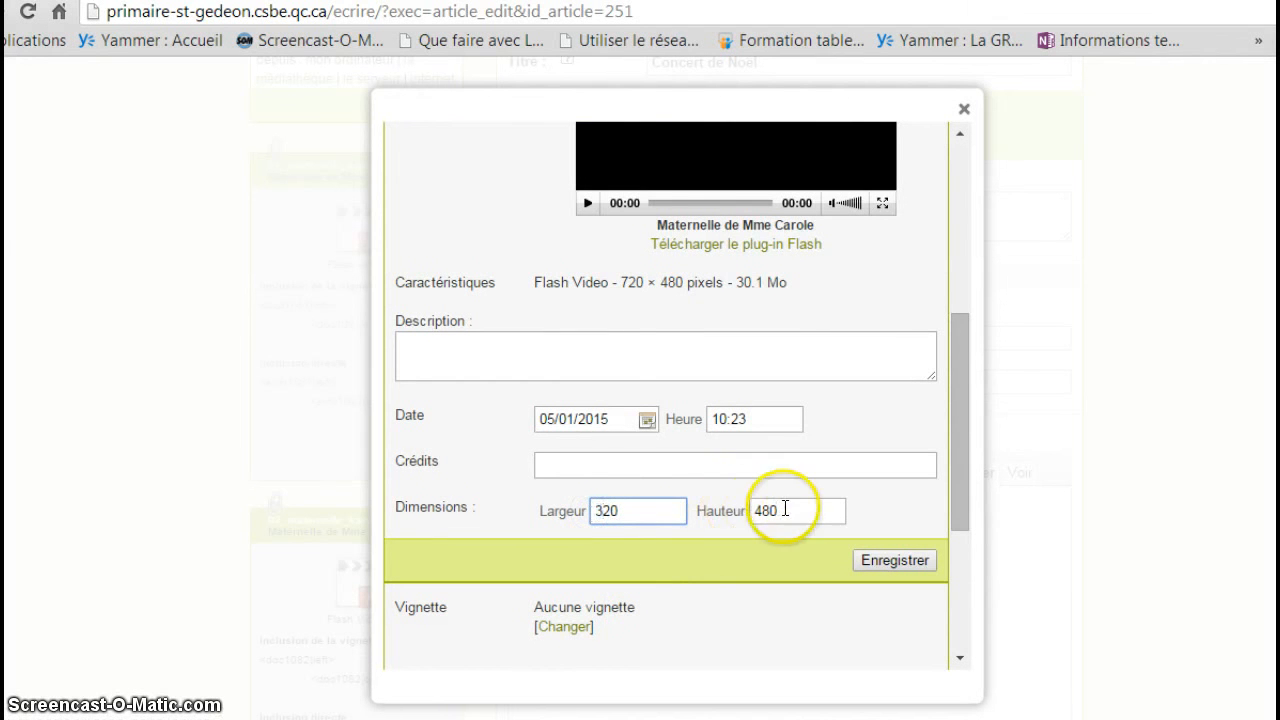
{"action": "left_click", "coordinate": [736, 512]}
{"action": "type", "text": "2"}
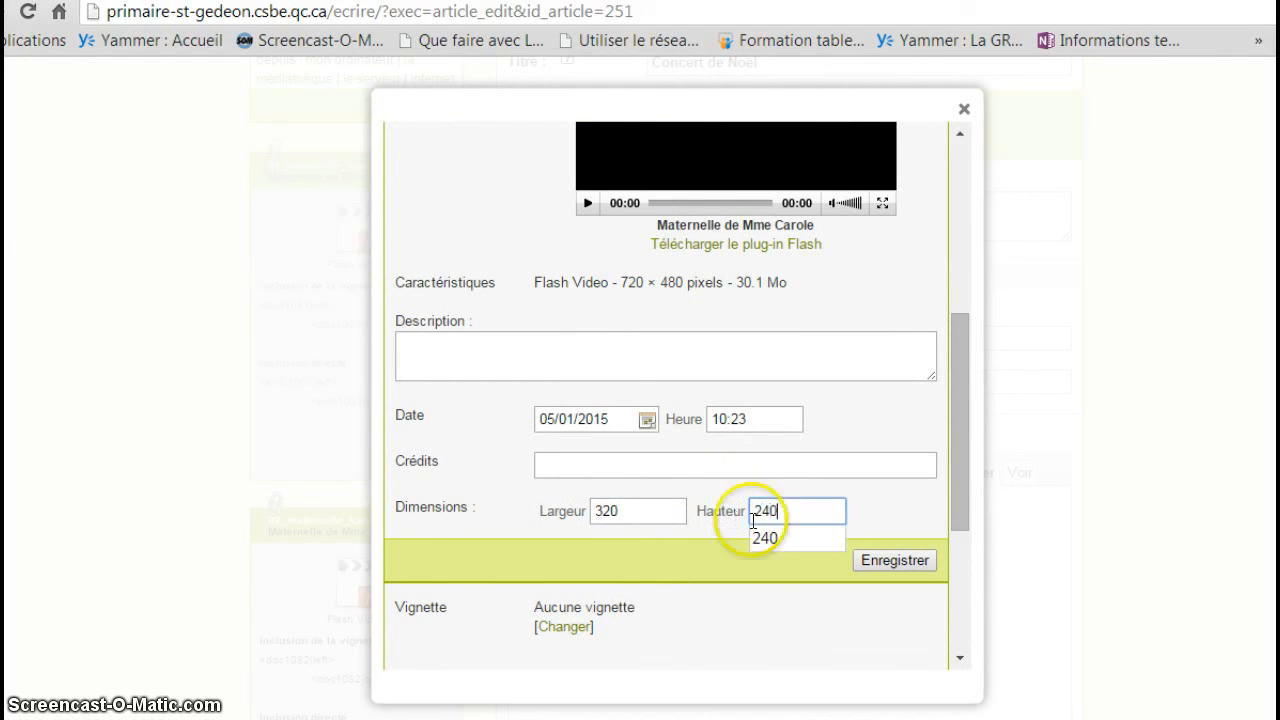
{"action": "type", "text": "40"}
{"action": "left_click", "coordinate": [894, 559]}
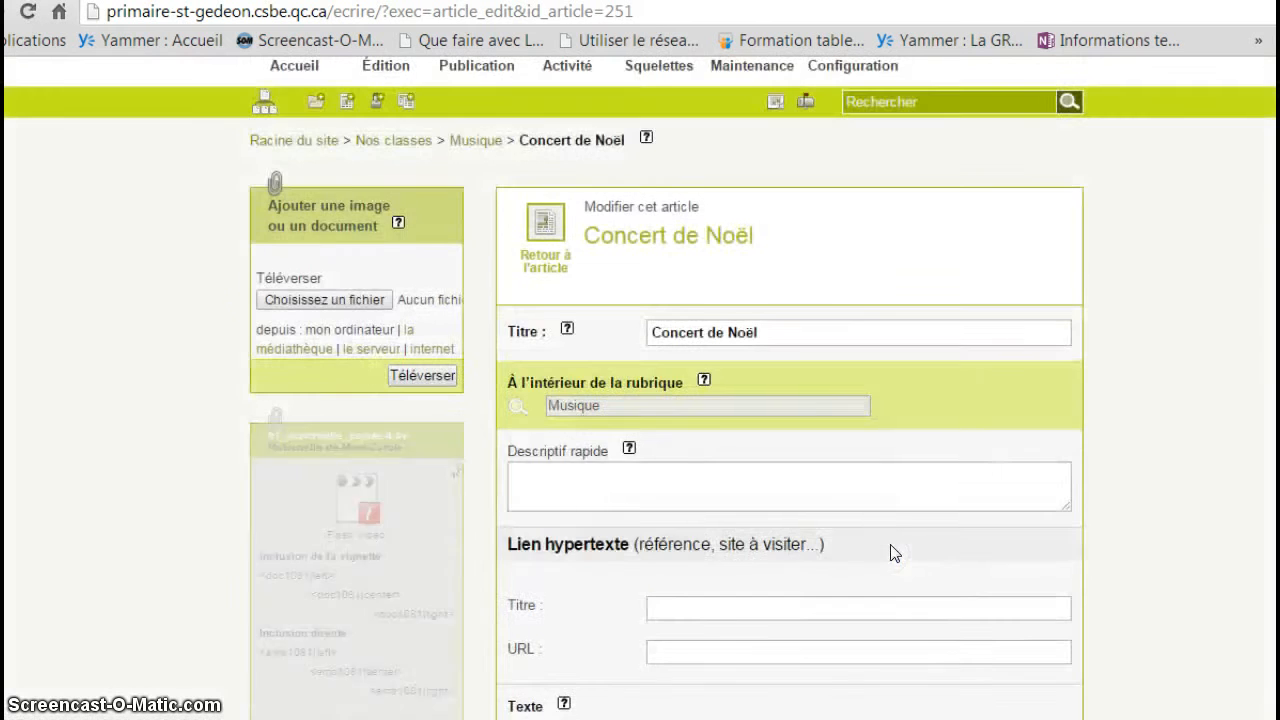
Step: Set the second video document's (1082) dimensions to a width of 320 and a height of 240, and save them
{"action": "scroll", "coordinate": [343, 514], "scroll_direction": "down", "scroll_amount": 5}
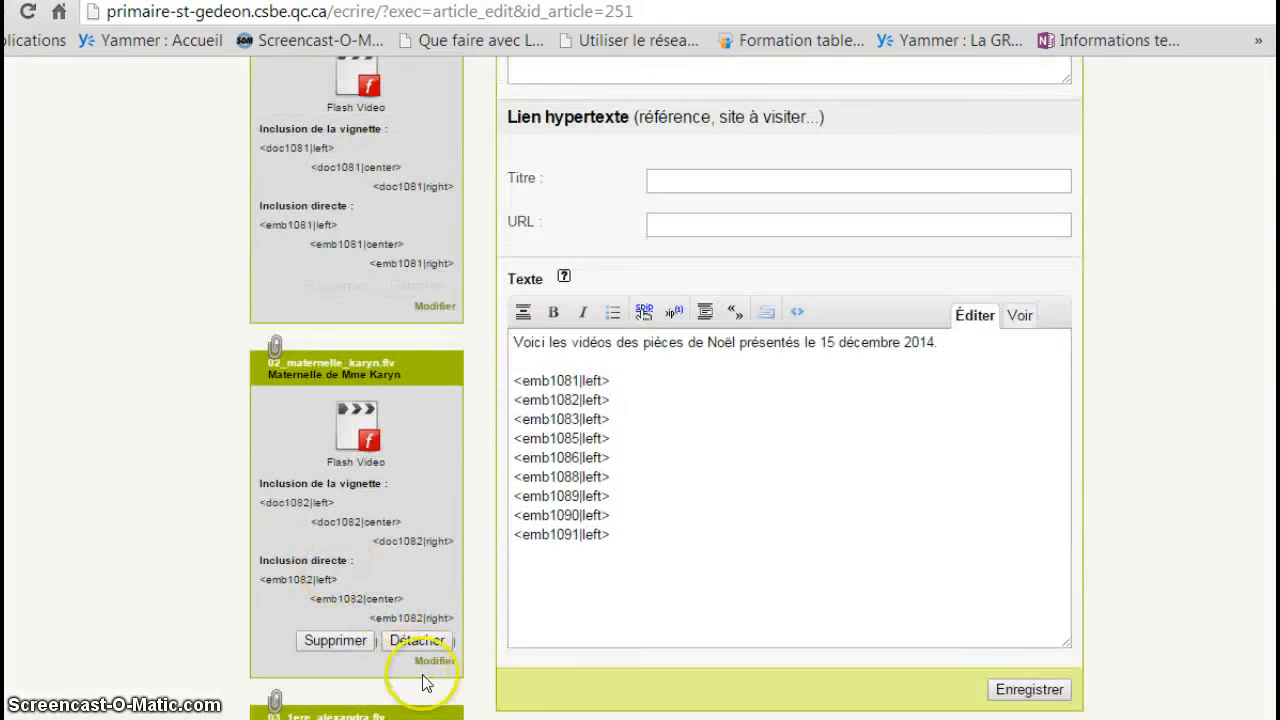
{"action": "left_click", "coordinate": [434, 661]}
{"action": "scroll", "coordinate": [650, 525], "scroll_direction": "down", "scroll_amount": 2}
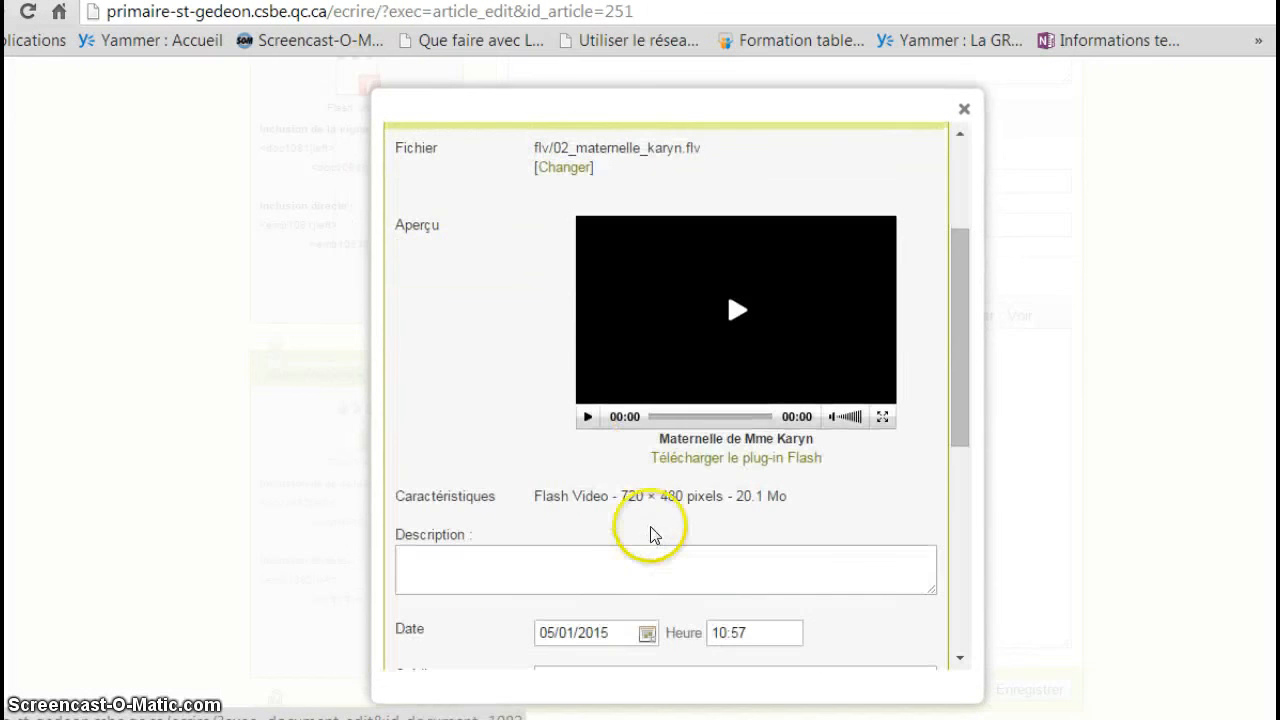
{"action": "scroll", "coordinate": [629, 591], "scroll_direction": "down", "scroll_amount": 2}
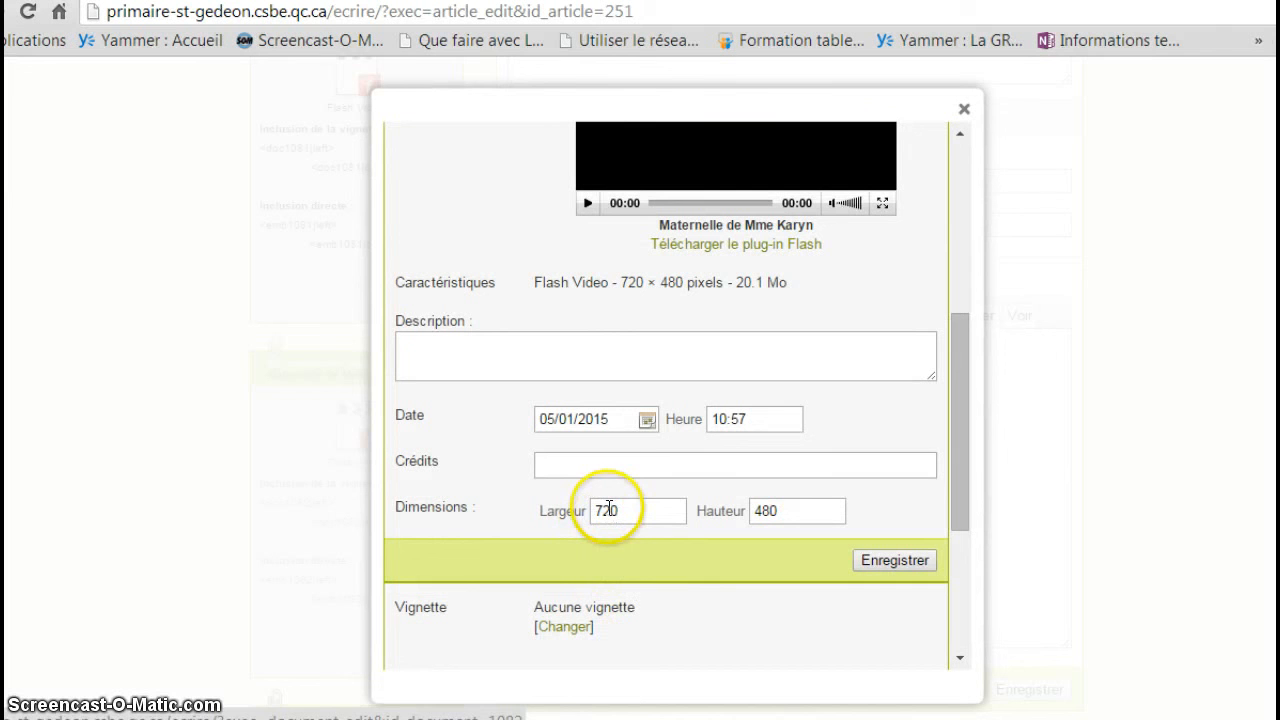
{"action": "left_click_drag", "start_coordinate": [603, 510], "coordinate": [586, 511]}
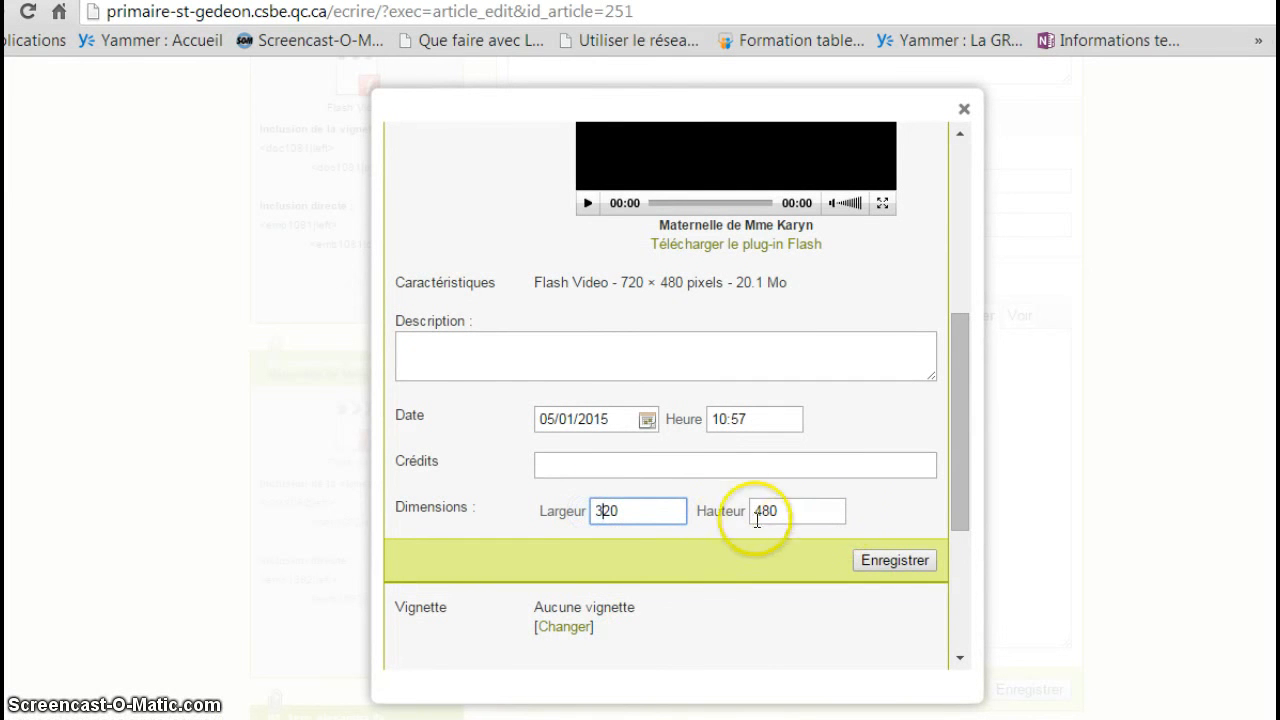
{"action": "left_click_drag", "start_coordinate": [757, 518], "coordinate": [728, 512]}
{"action": "type", "text": "24"}
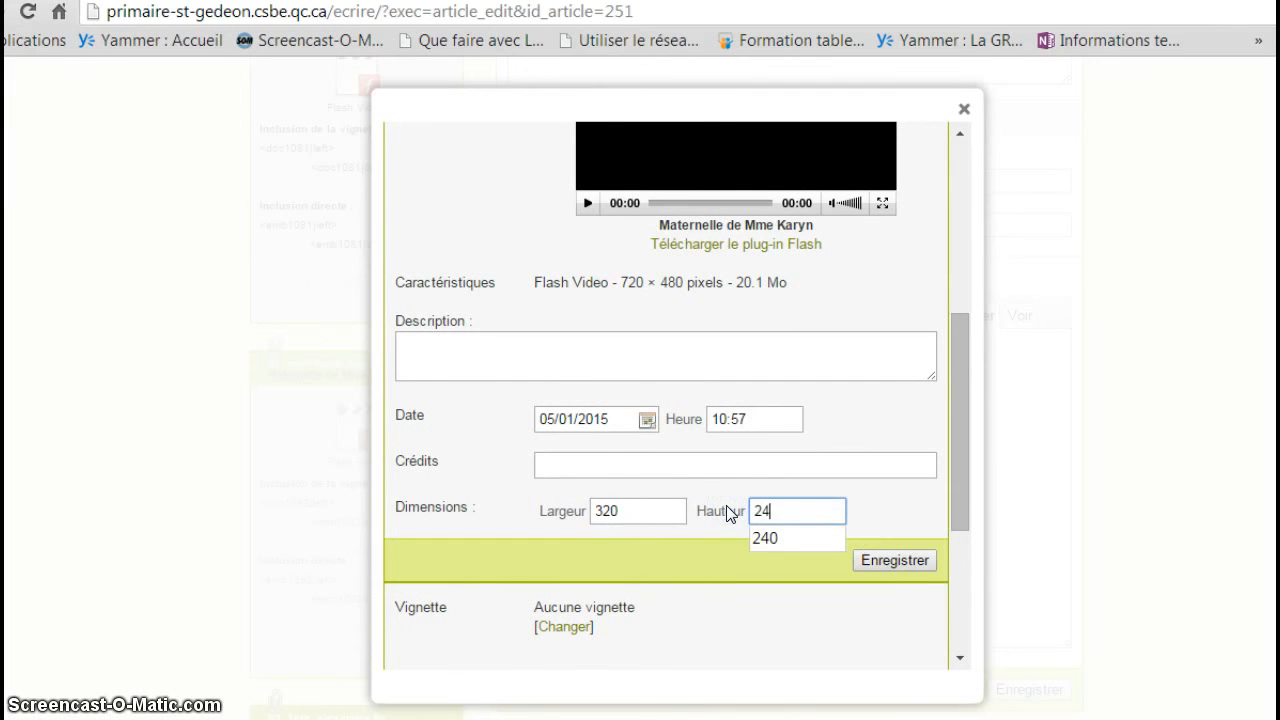
{"action": "type", "text": "0"}
{"action": "left_click", "coordinate": [884, 564]}
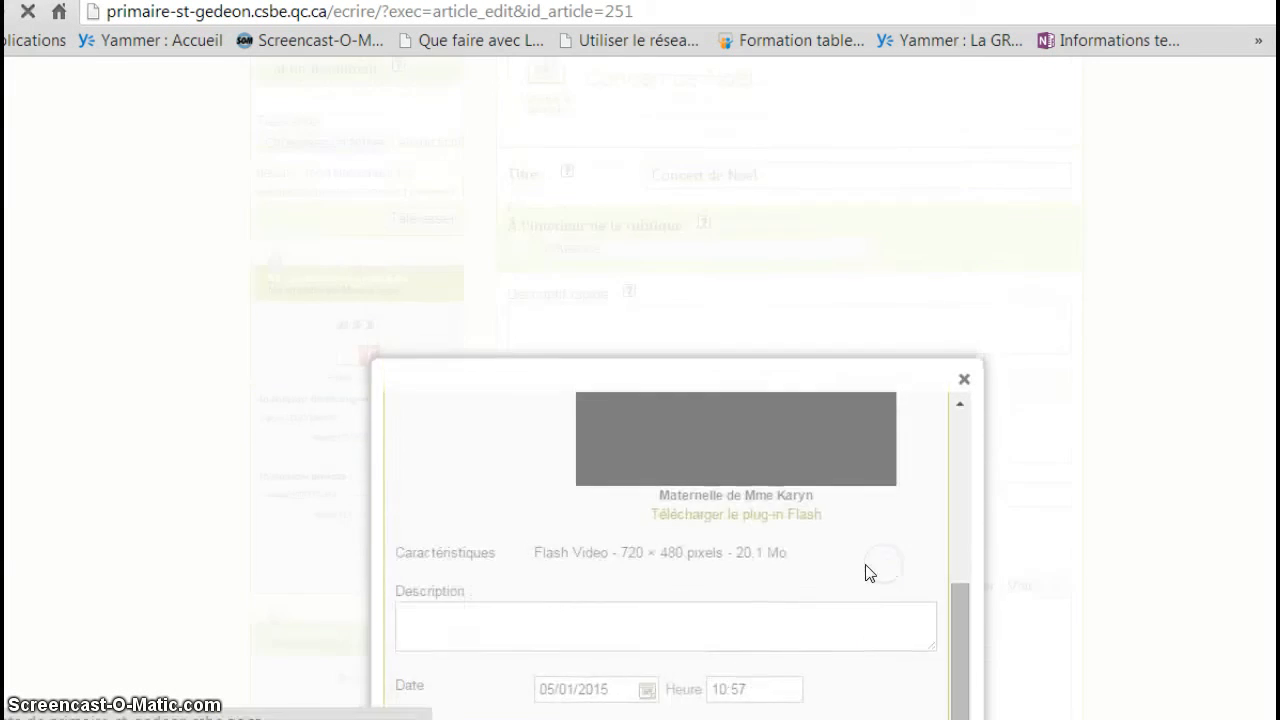
Step: Save the "Concert de Noël" article and compare the sizes of the embedded videos on its page
{"action": "scroll", "coordinate": [823, 480], "scroll_direction": "down", "scroll_amount": 5}
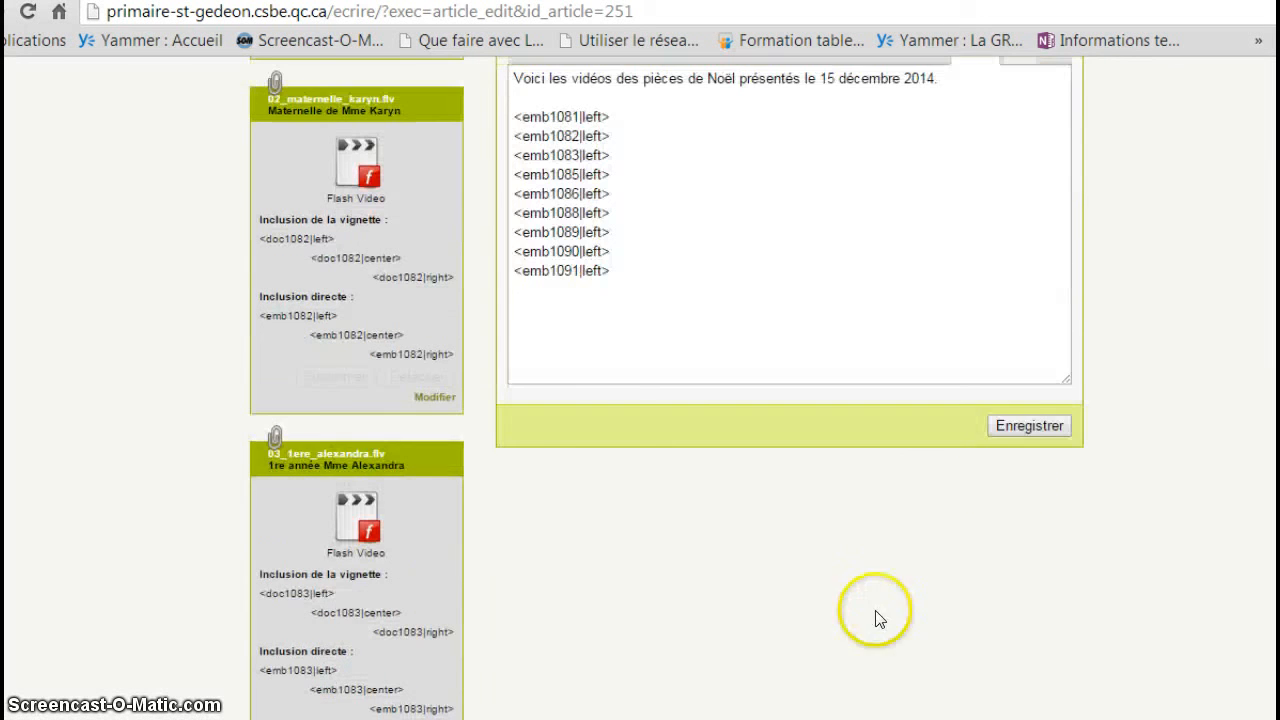
{"action": "left_click", "coordinate": [1022, 426]}
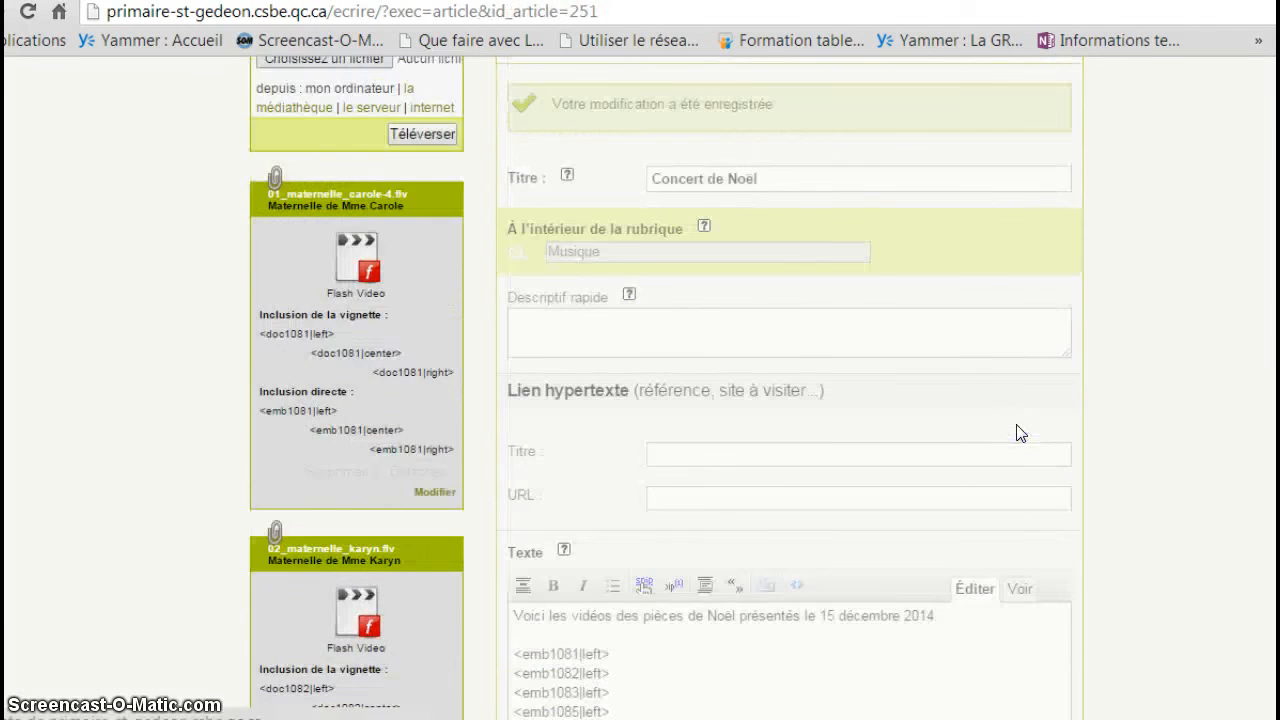
{"action": "scroll", "coordinate": [1020, 432], "scroll_direction": "down", "scroll_amount": 7}
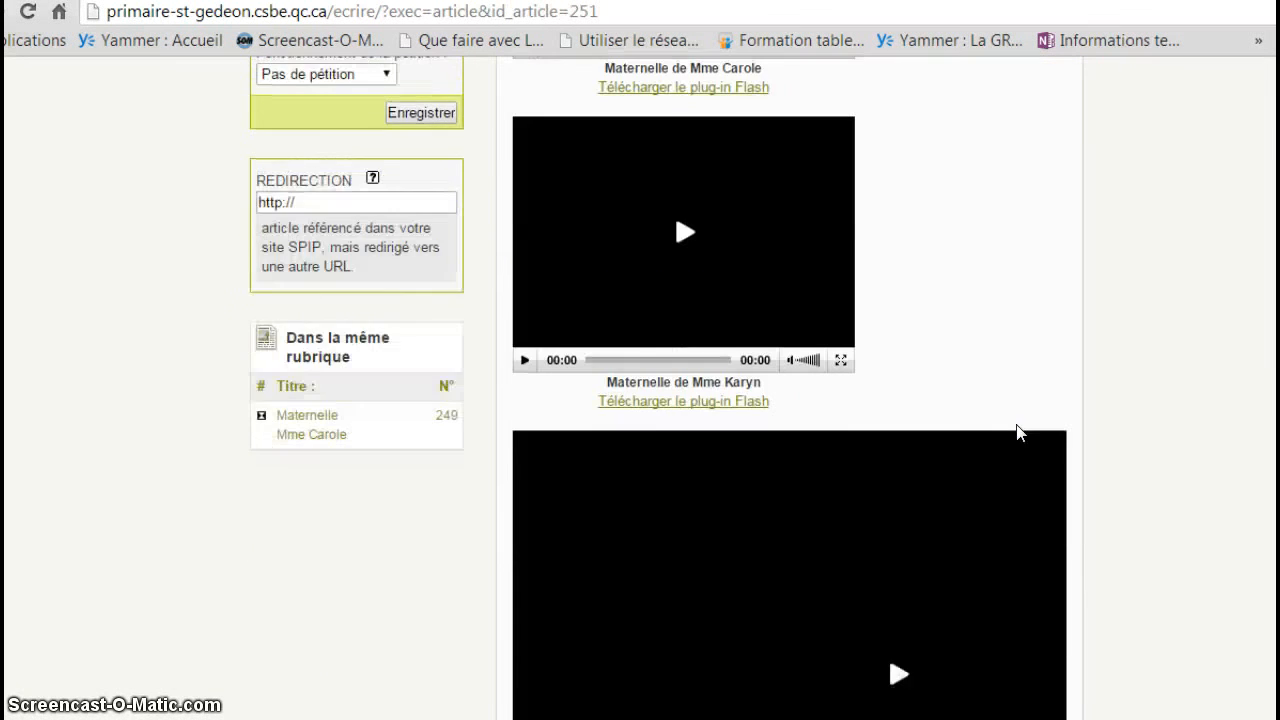
{"action": "scroll", "coordinate": [1018, 432], "scroll_direction": "down", "scroll_amount": 6}
{"action": "scroll", "coordinate": [986, 357], "scroll_direction": "up", "scroll_amount": 3}
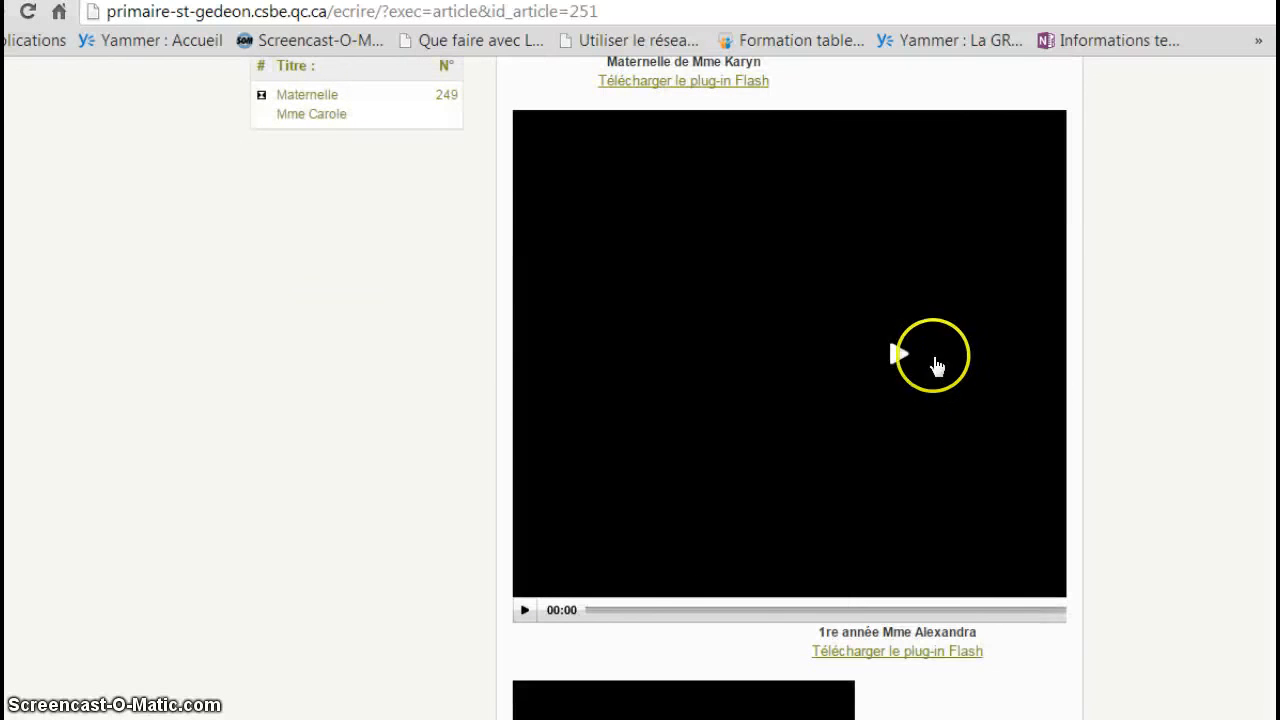
{"action": "scroll", "coordinate": [923, 389], "scroll_direction": "up", "scroll_amount": 5}
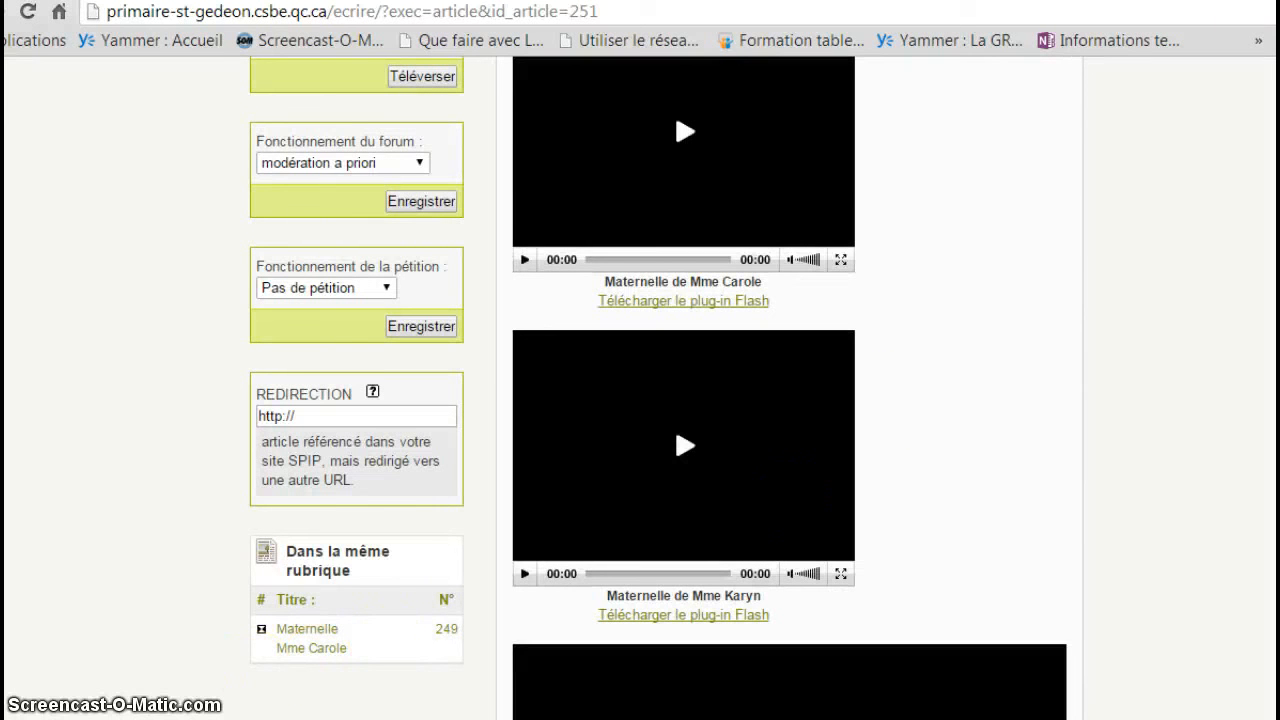